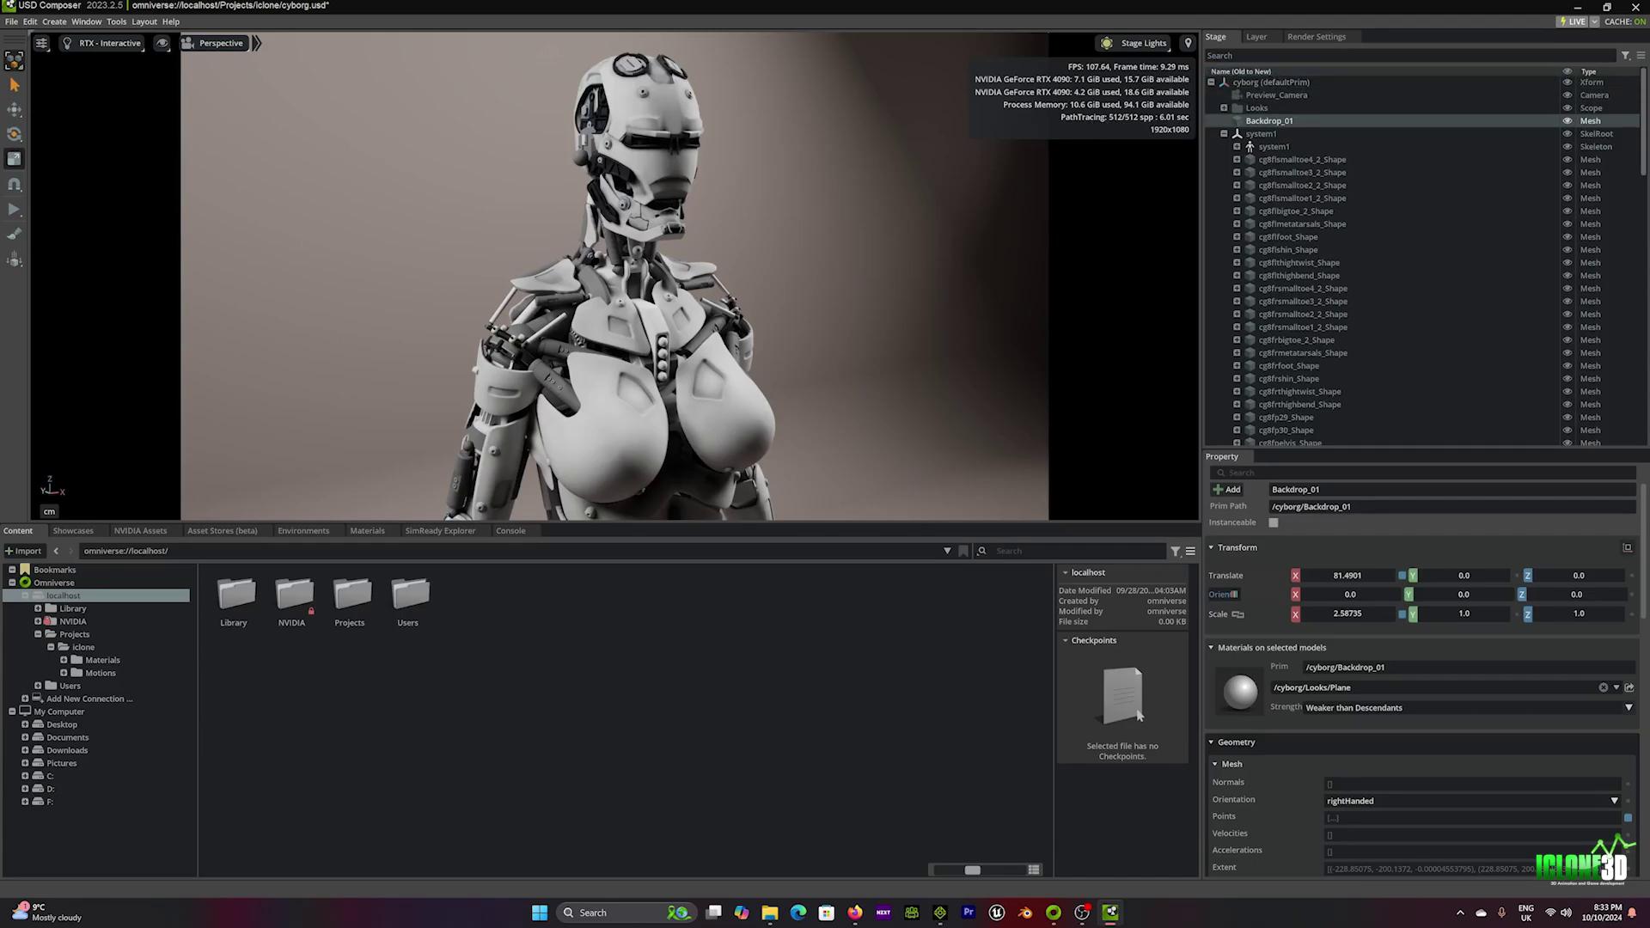
# Raise the Path-Tracing Total Samples per Pixel in Render Settings to 1500
pyautogui.click(1316, 37)
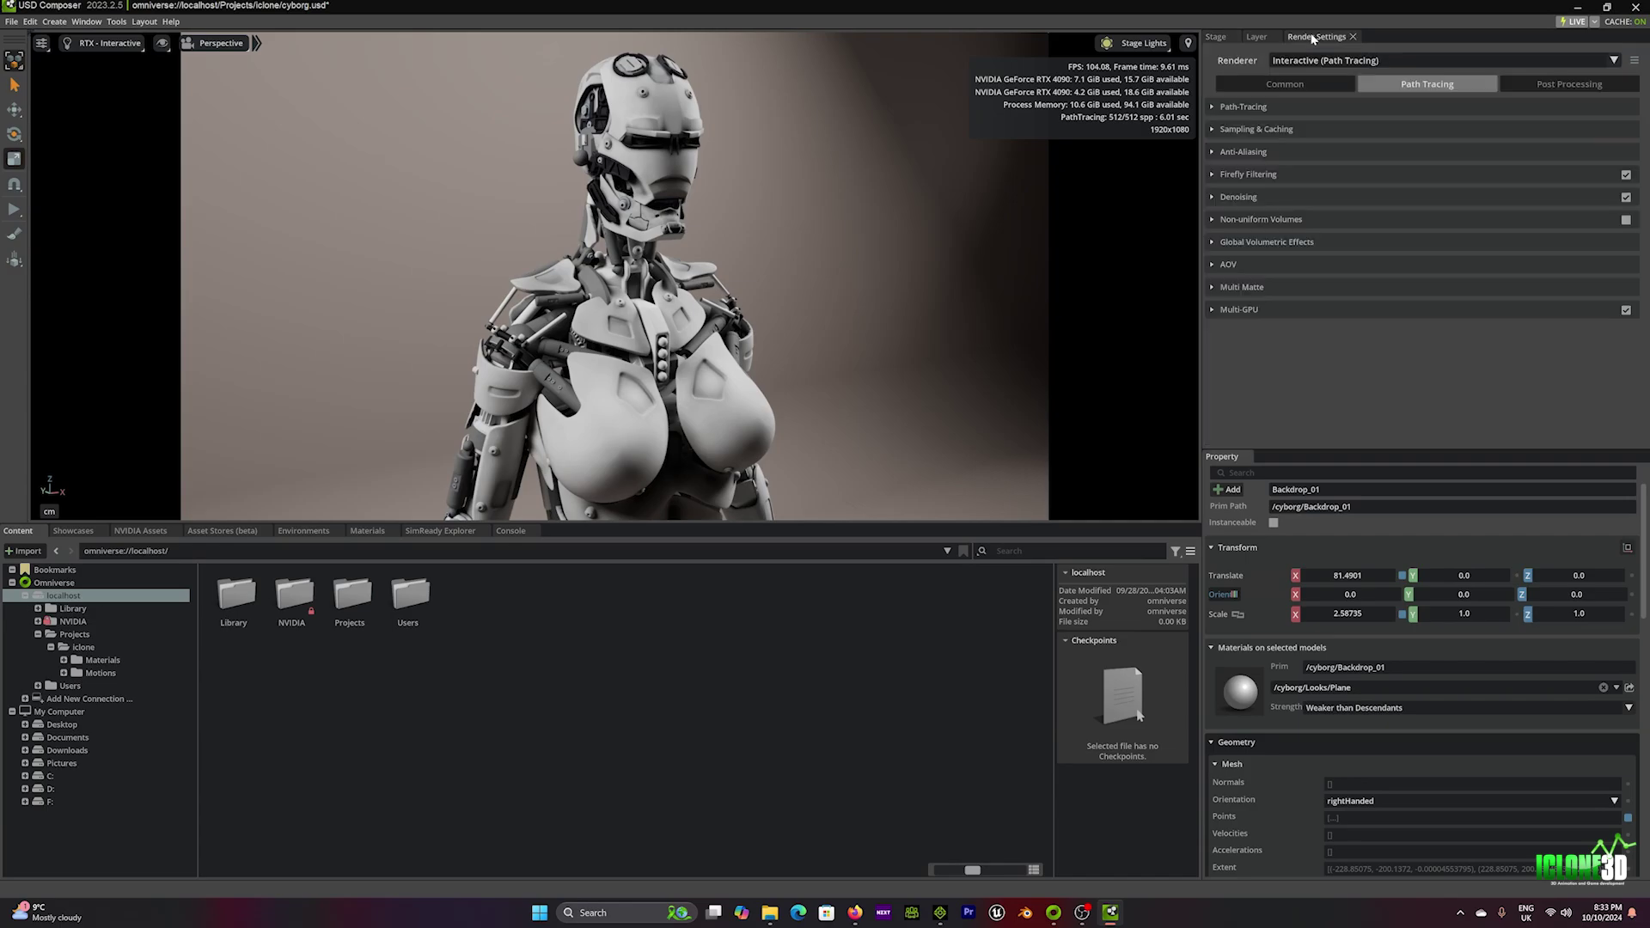
pyautogui.click(1227, 109)
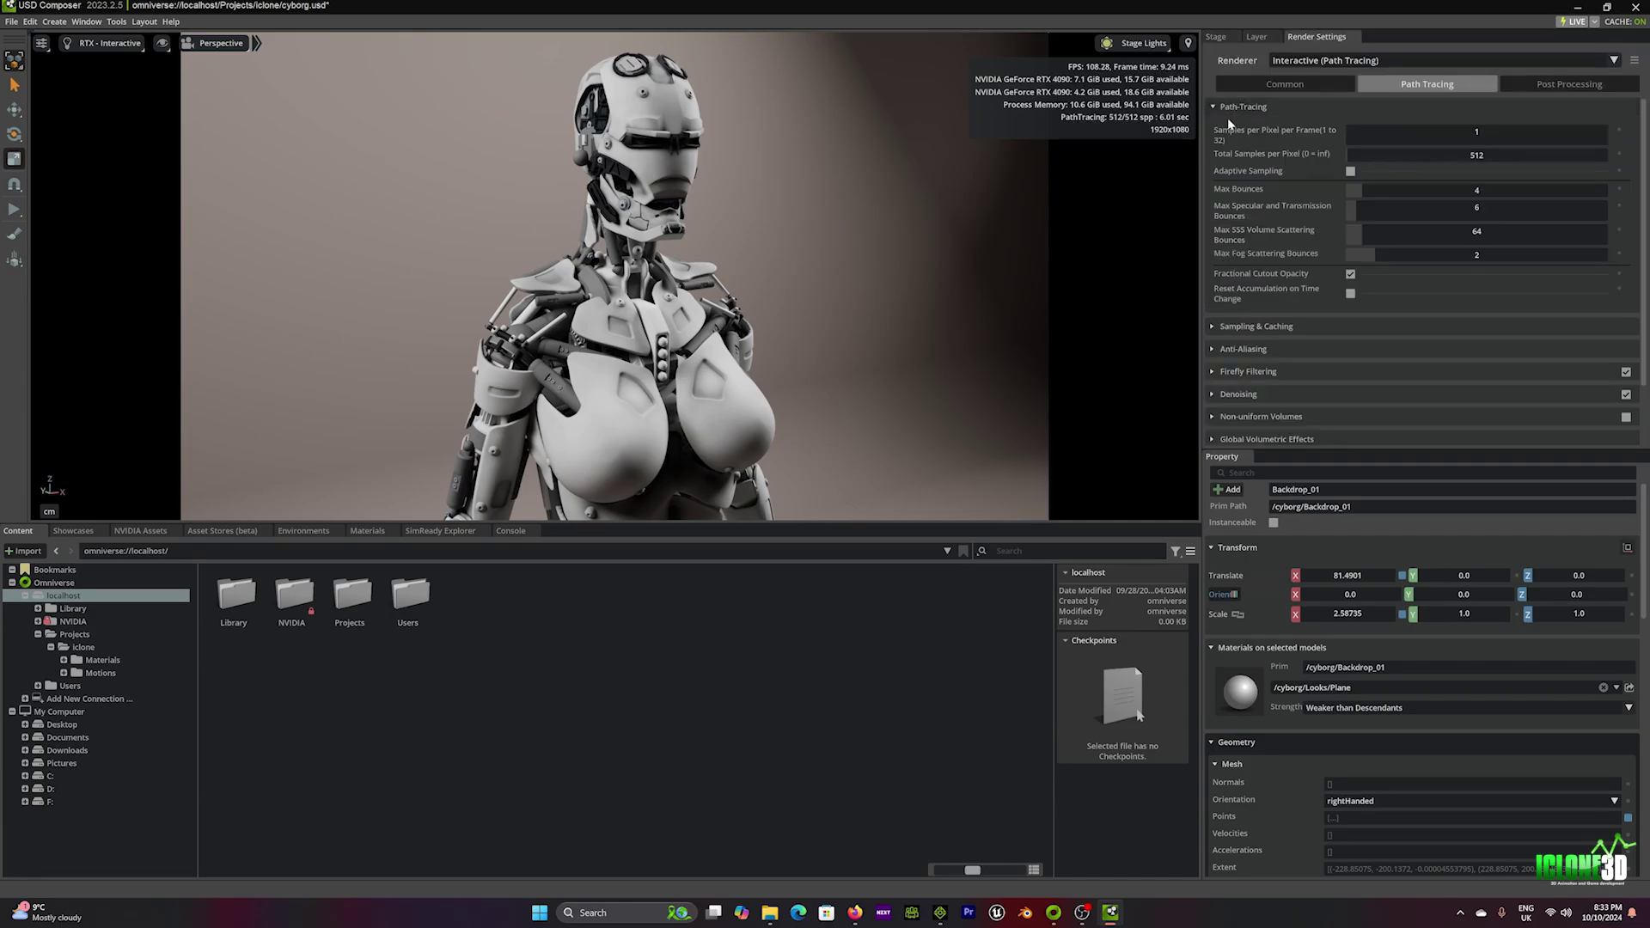
pyautogui.doubleClick(1483, 158)
pyautogui.write('1500')
pyautogui.press('Return')
# Open the Movie Capture window from Window > Rendering
pyautogui.click(99, 23)
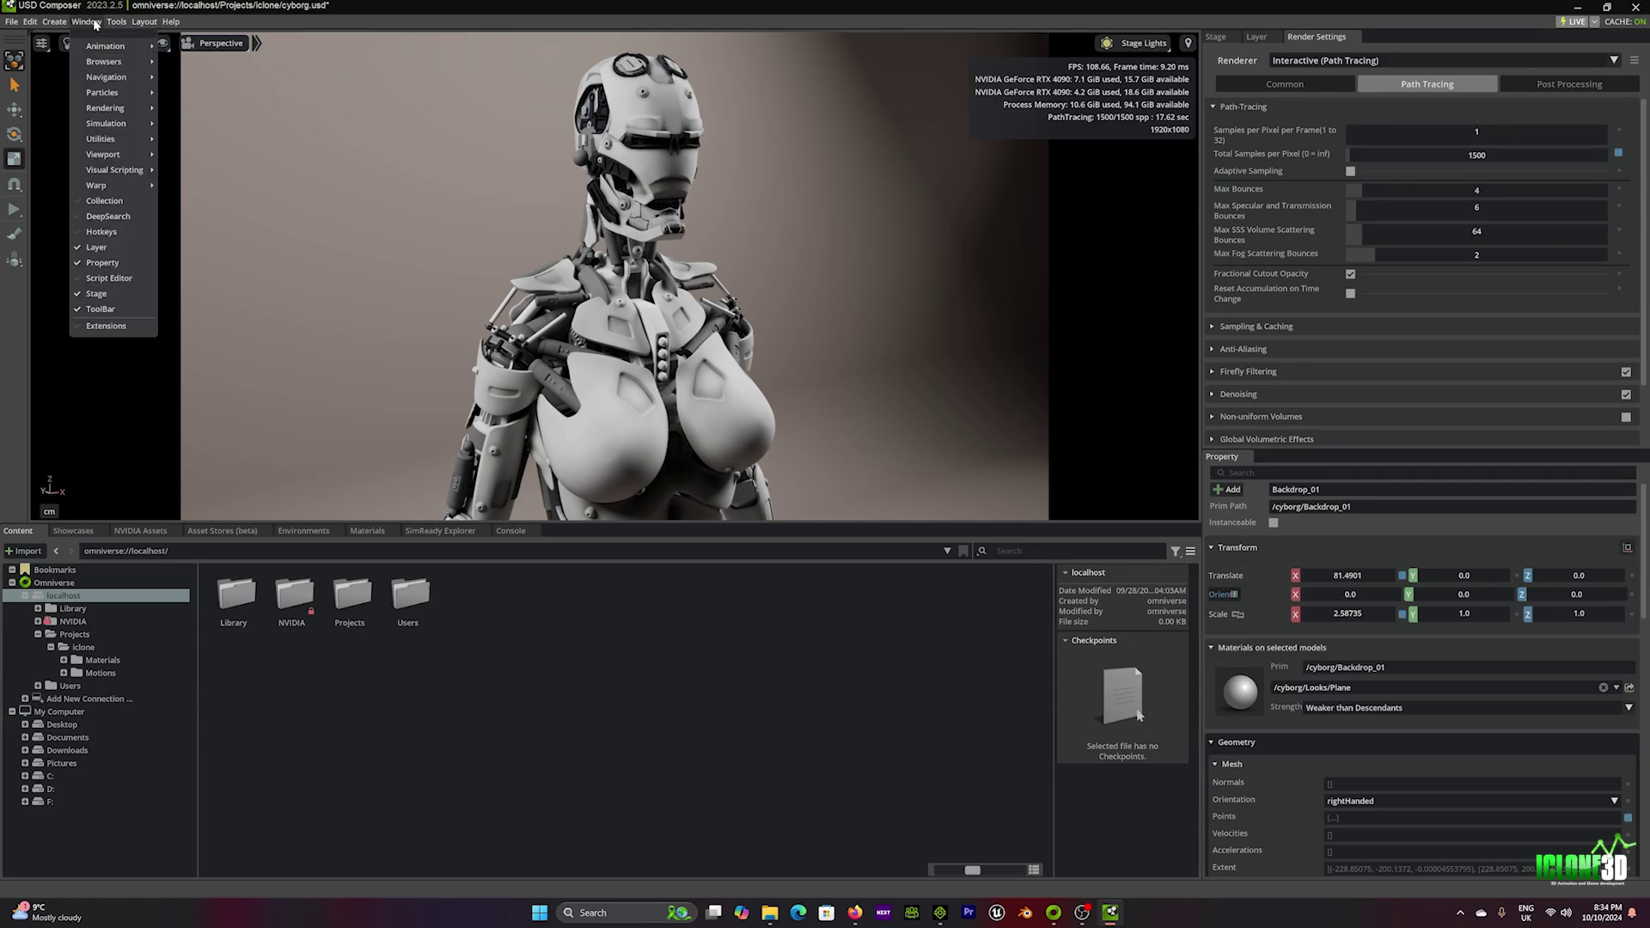
pyautogui.moveTo(105, 109)
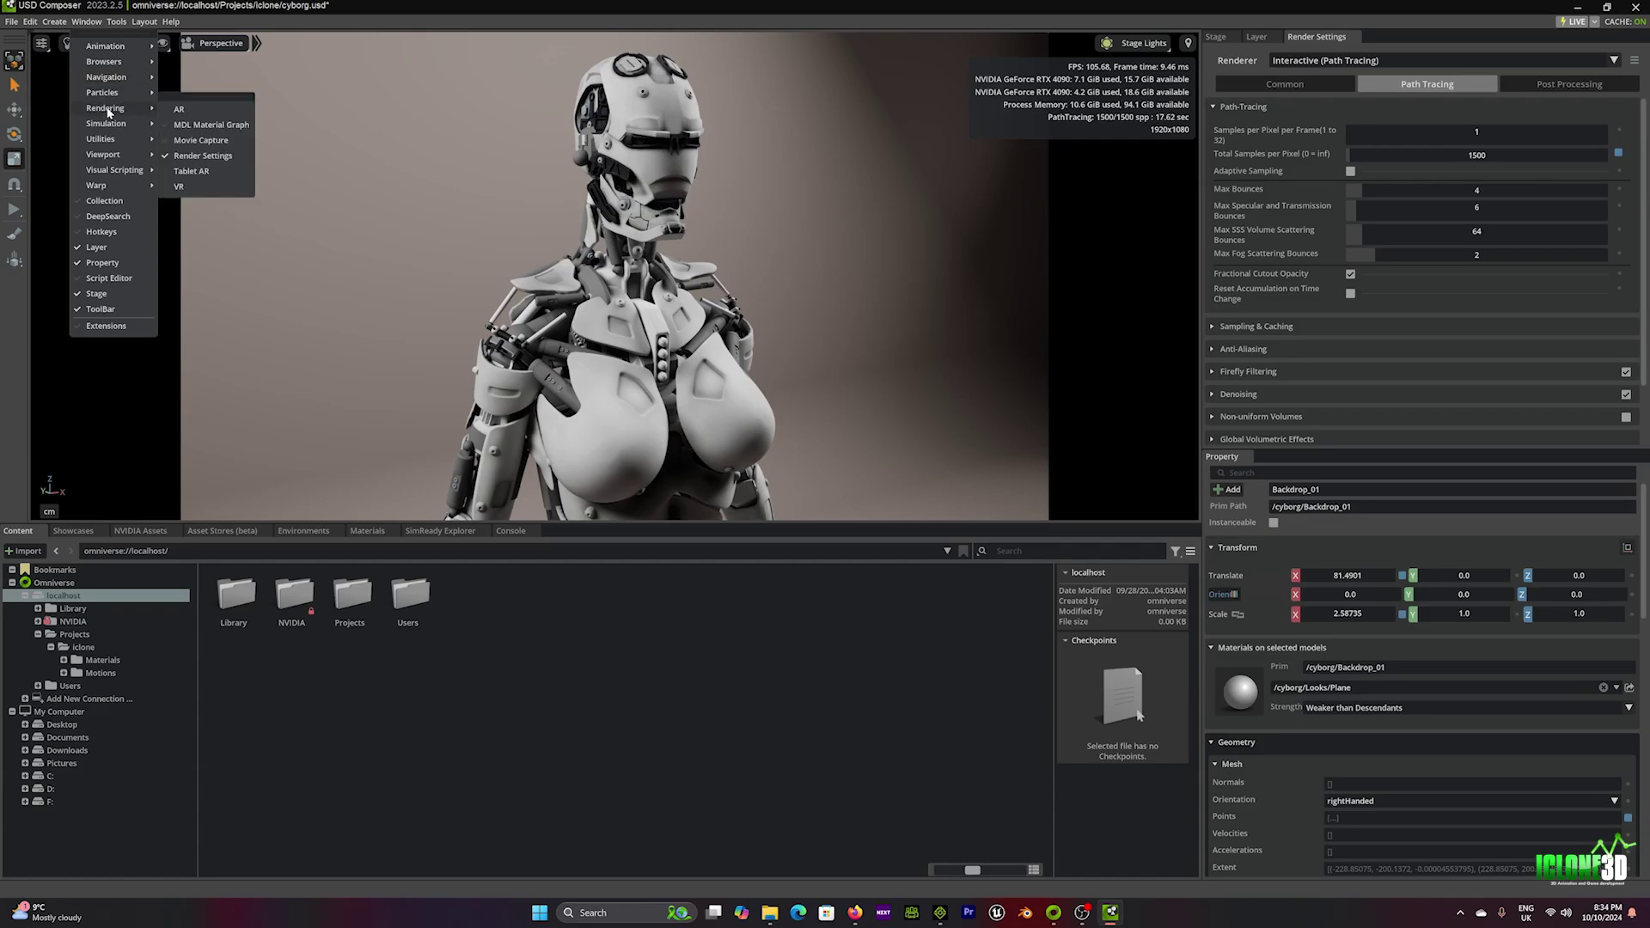
pyautogui.click(203, 141)
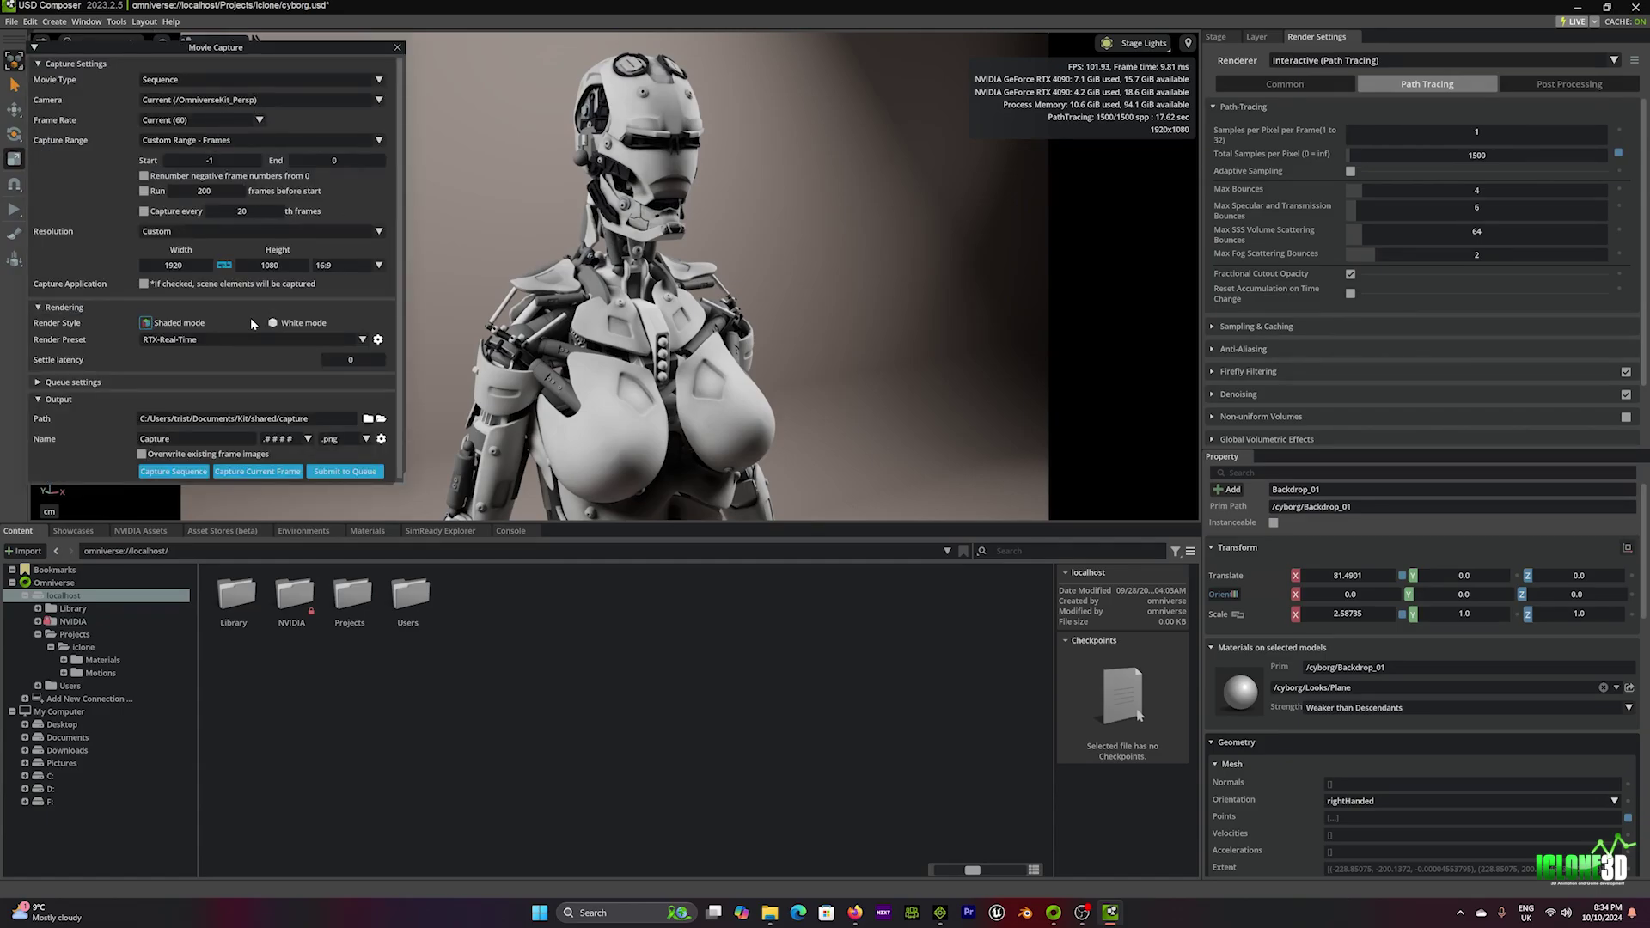
# Name the capture output 'robot'
pyautogui.scroll(-1, 273, 385)
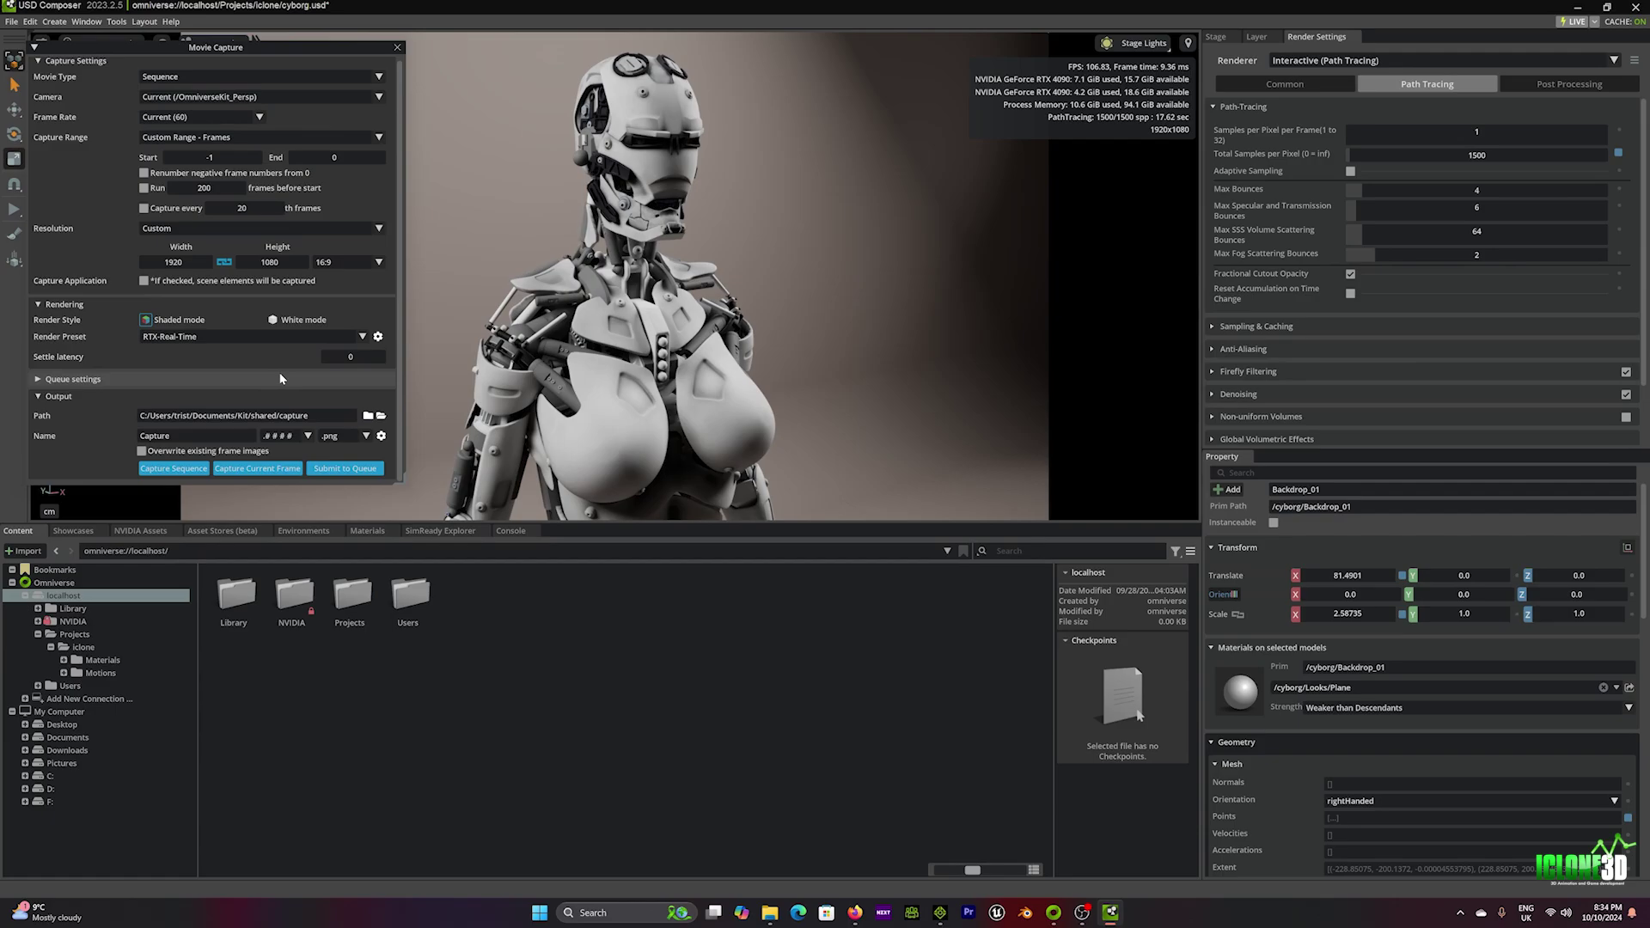
pyautogui.click(280, 378)
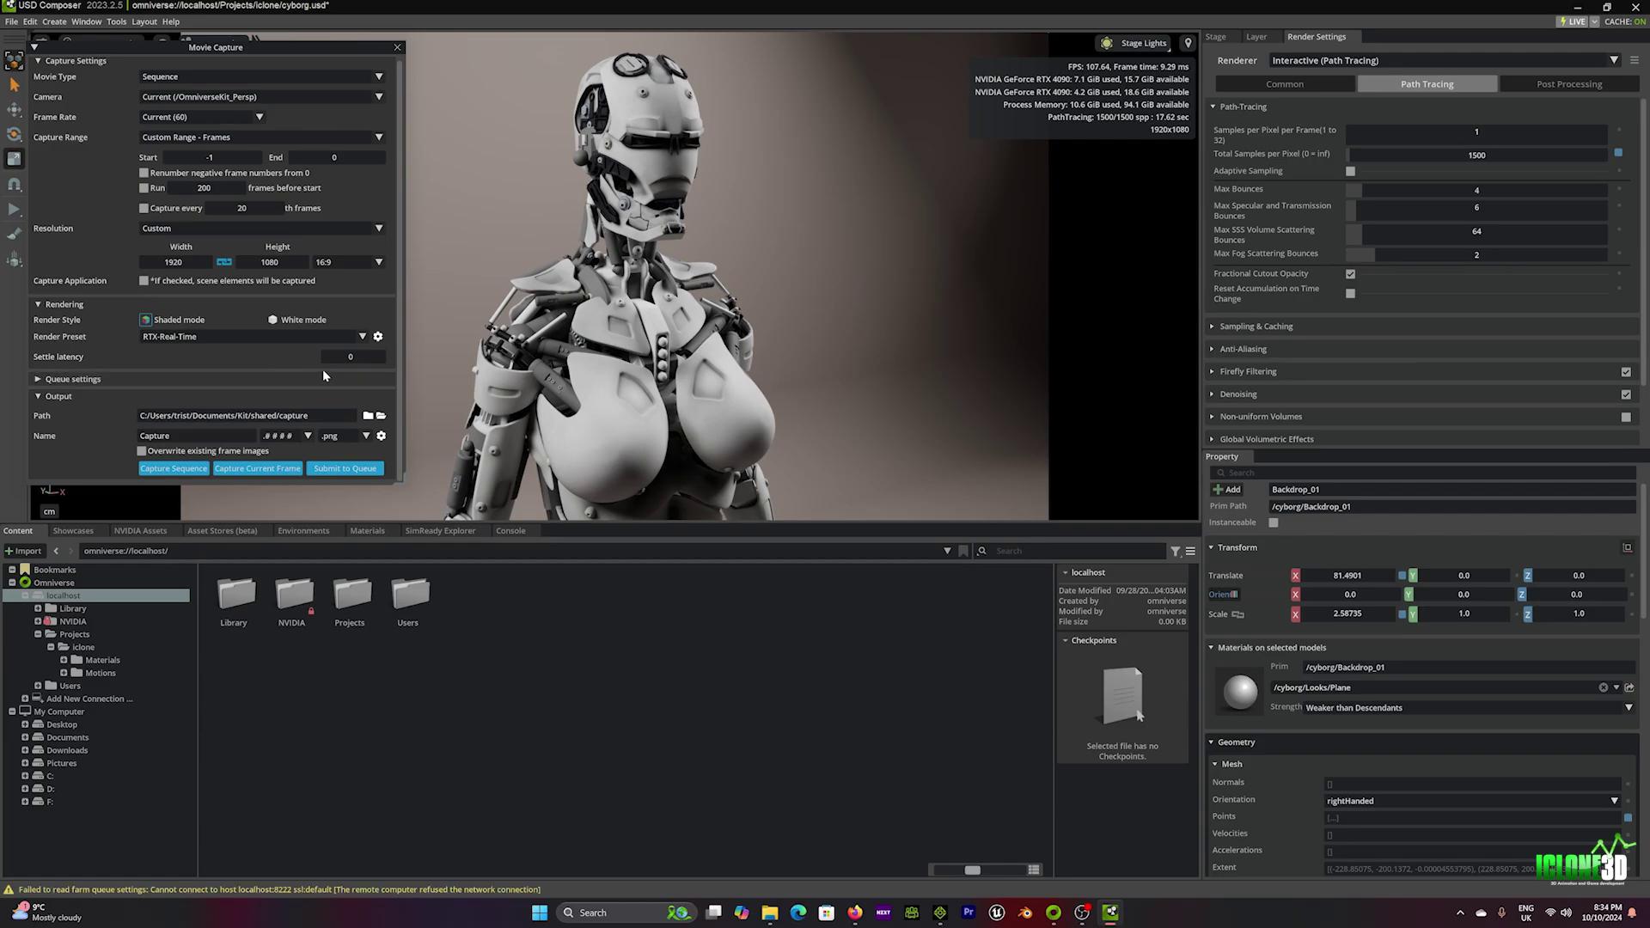
pyautogui.doubleClick(229, 434)
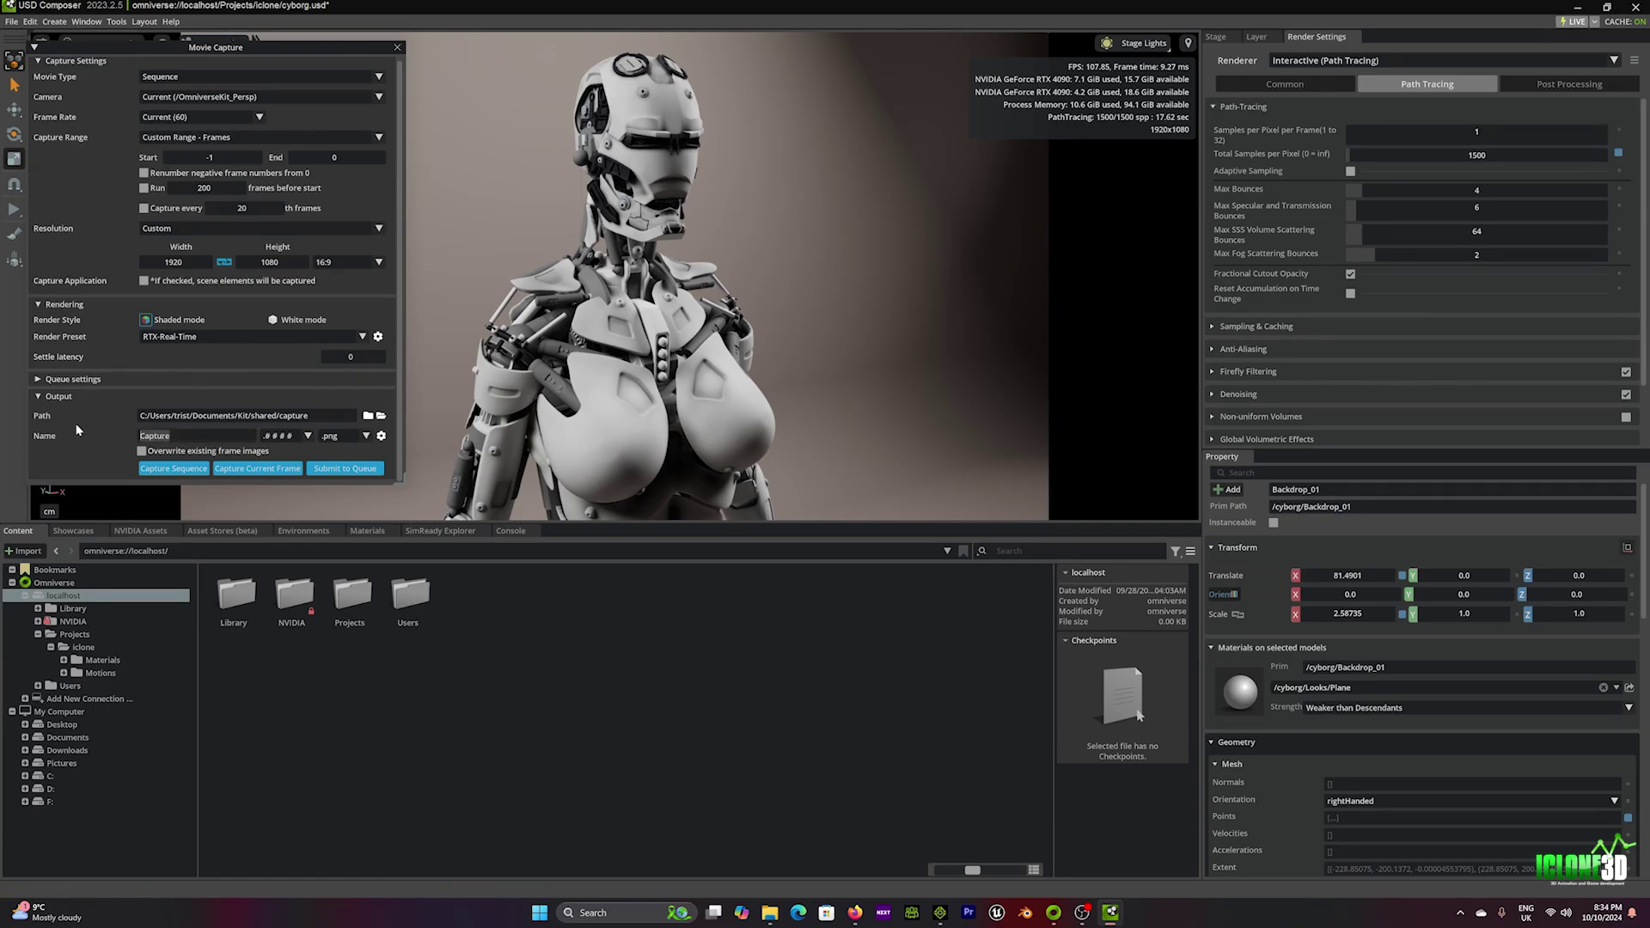
pyautogui.write('robot')
# Set Render Preset to RTX-Interactive (Path Tracing) with 8 samples per pixel per iteration
pyautogui.click(195, 340)
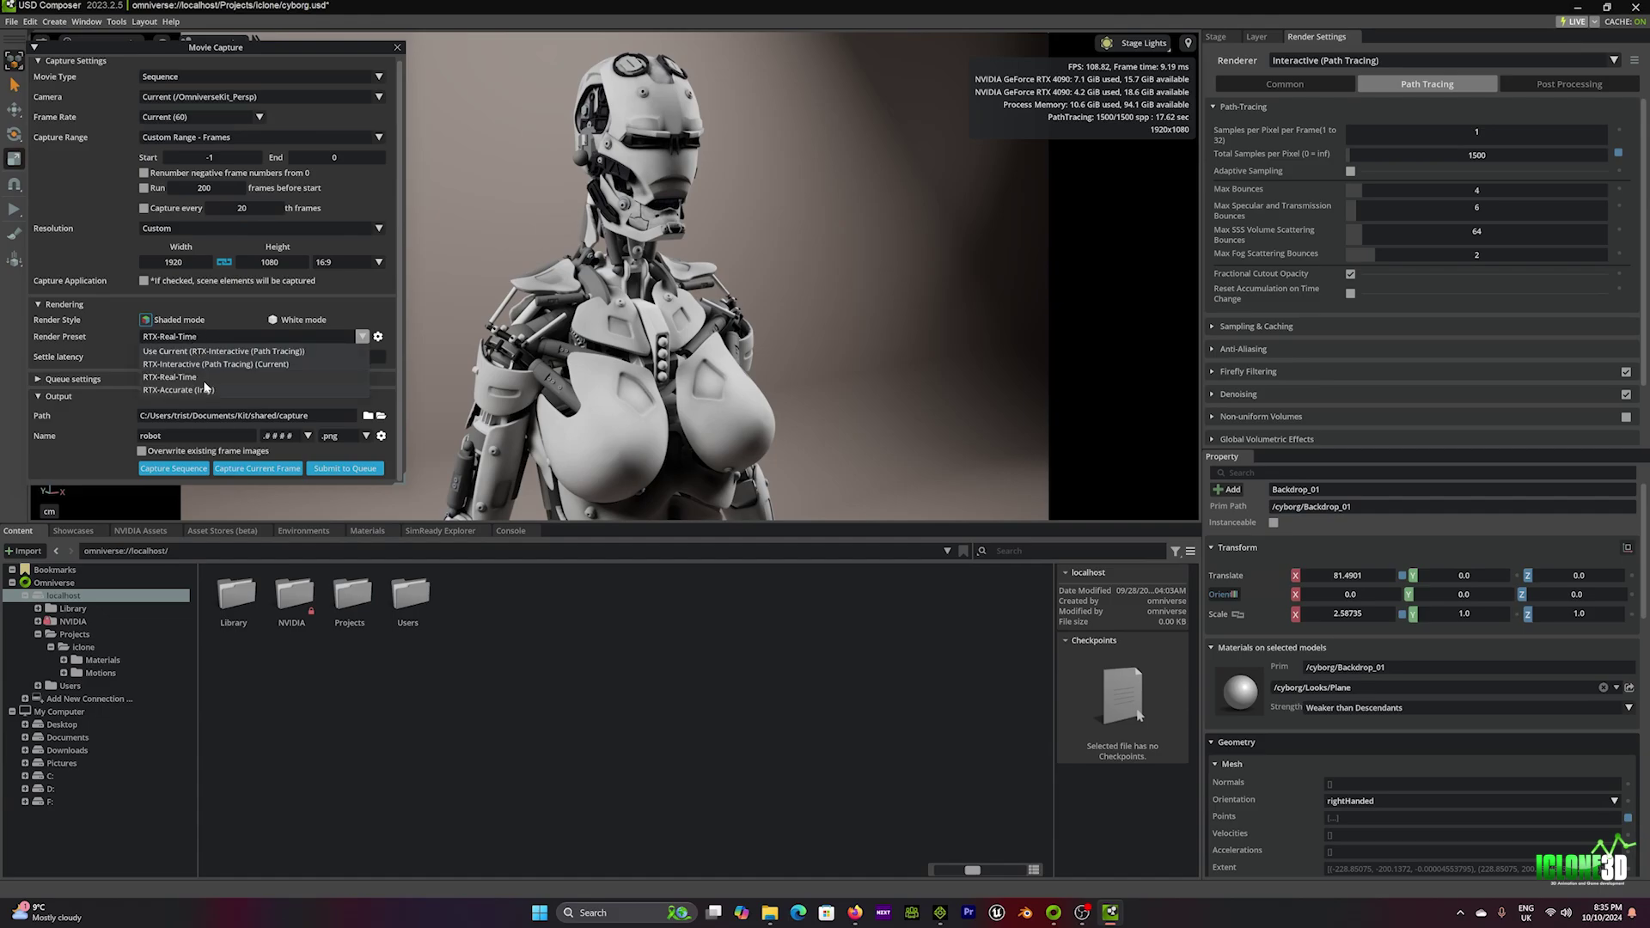
pyautogui.click(235, 362)
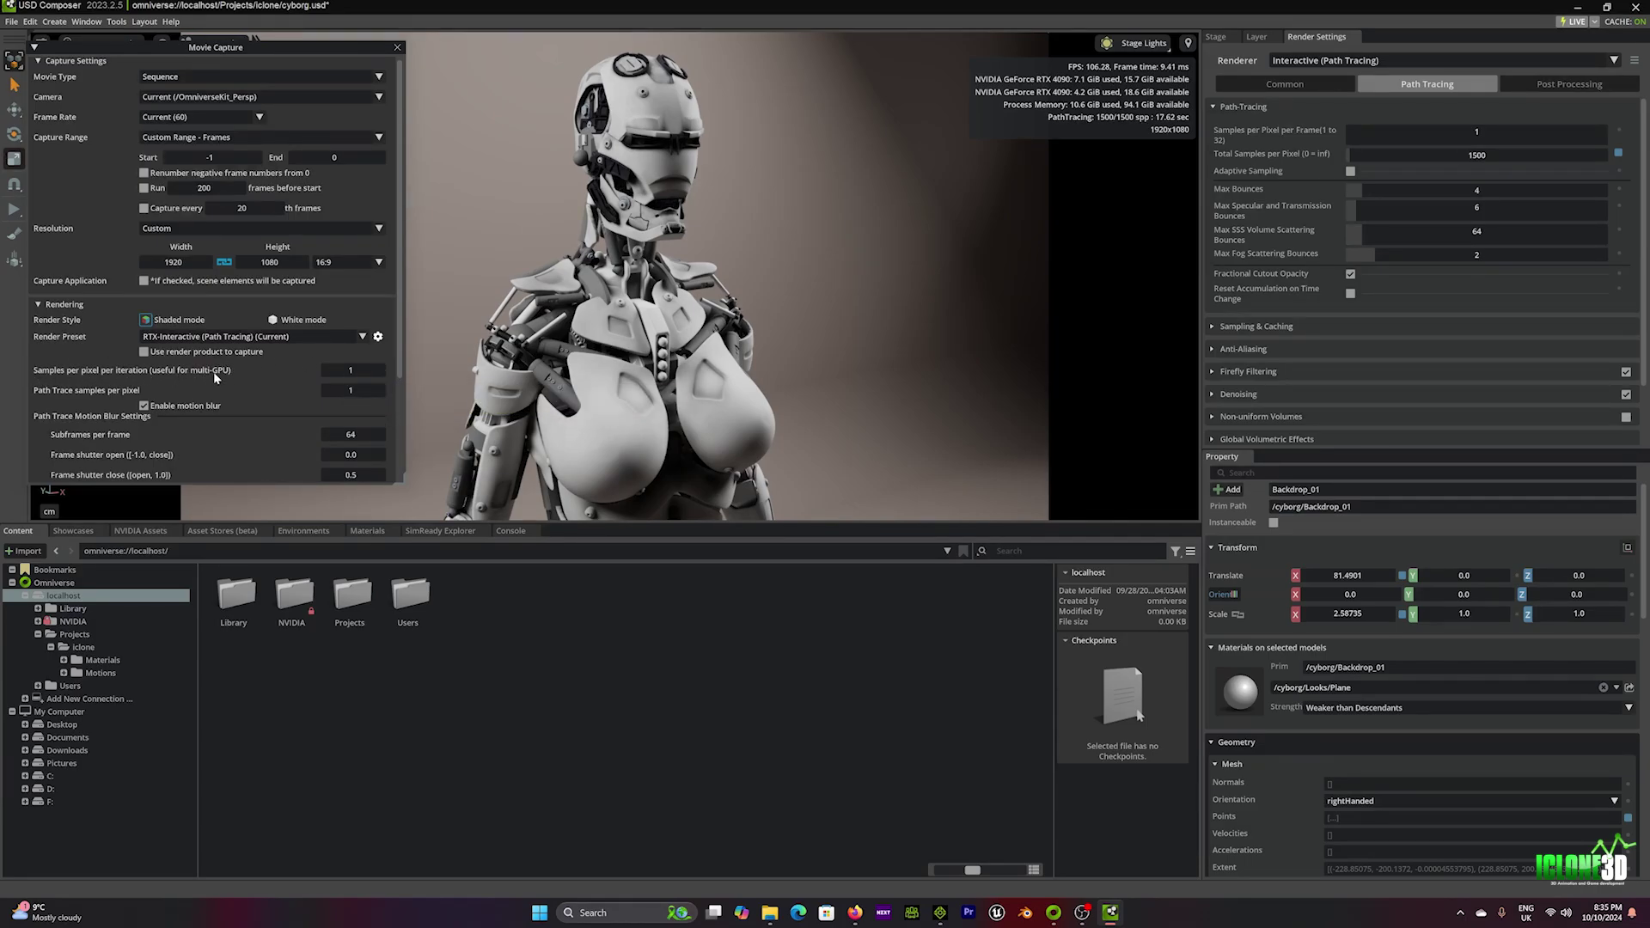
pyautogui.doubleClick(367, 371)
# Select the backdrop and restart path-tracing accumulation
pyautogui.click(661, 245)
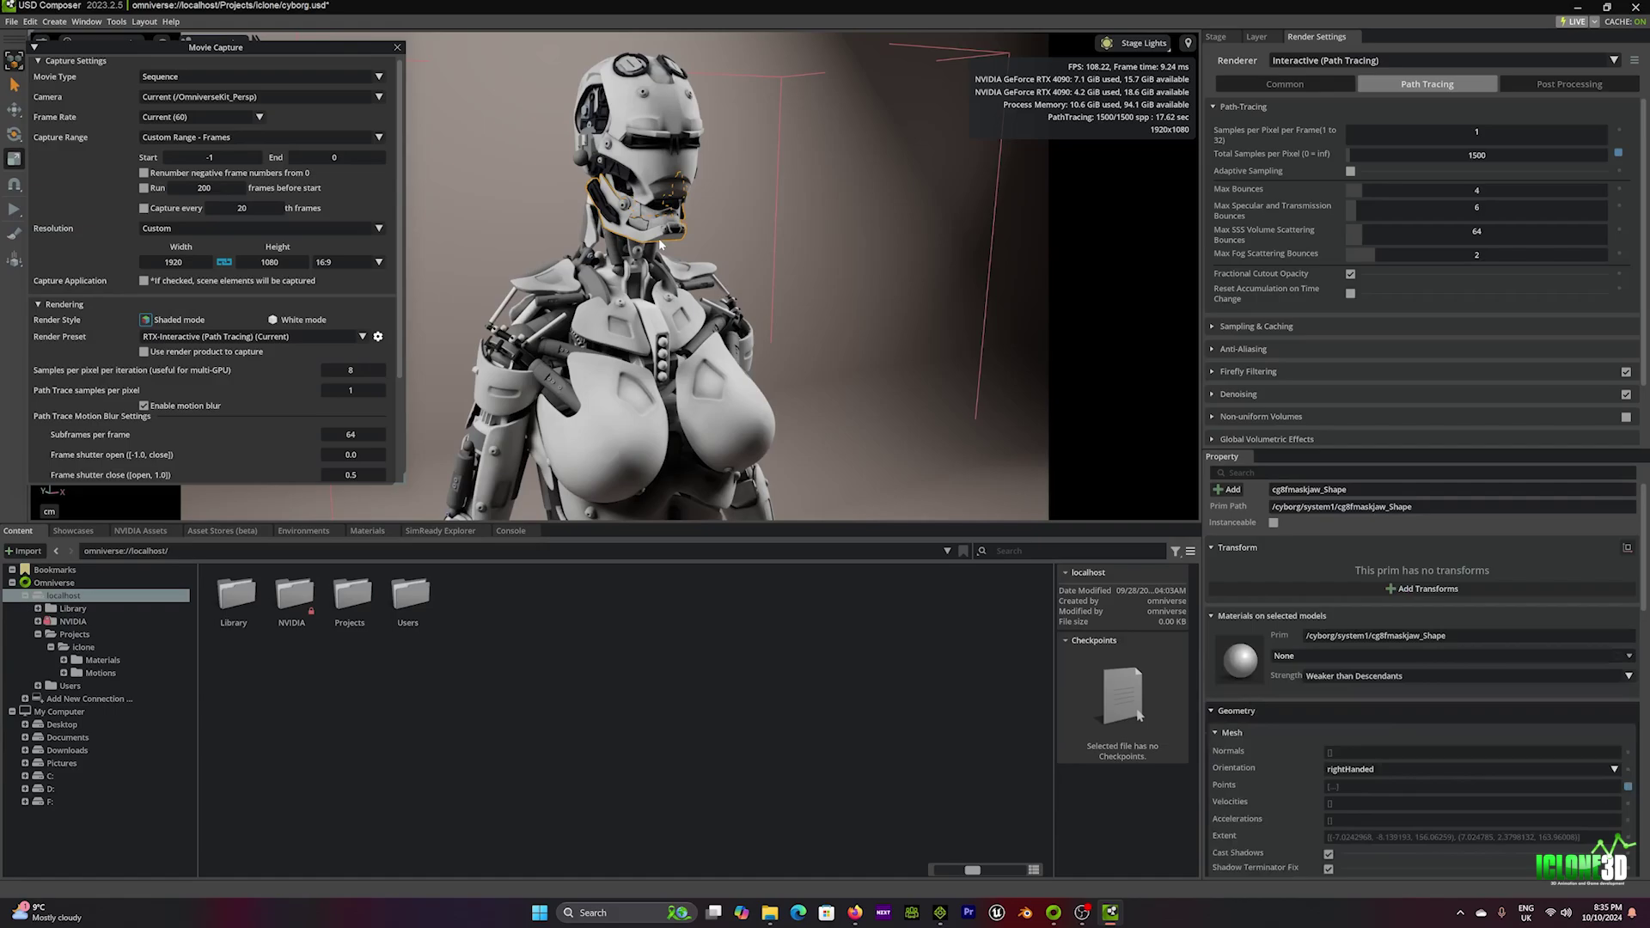
pyautogui.click(741, 237)
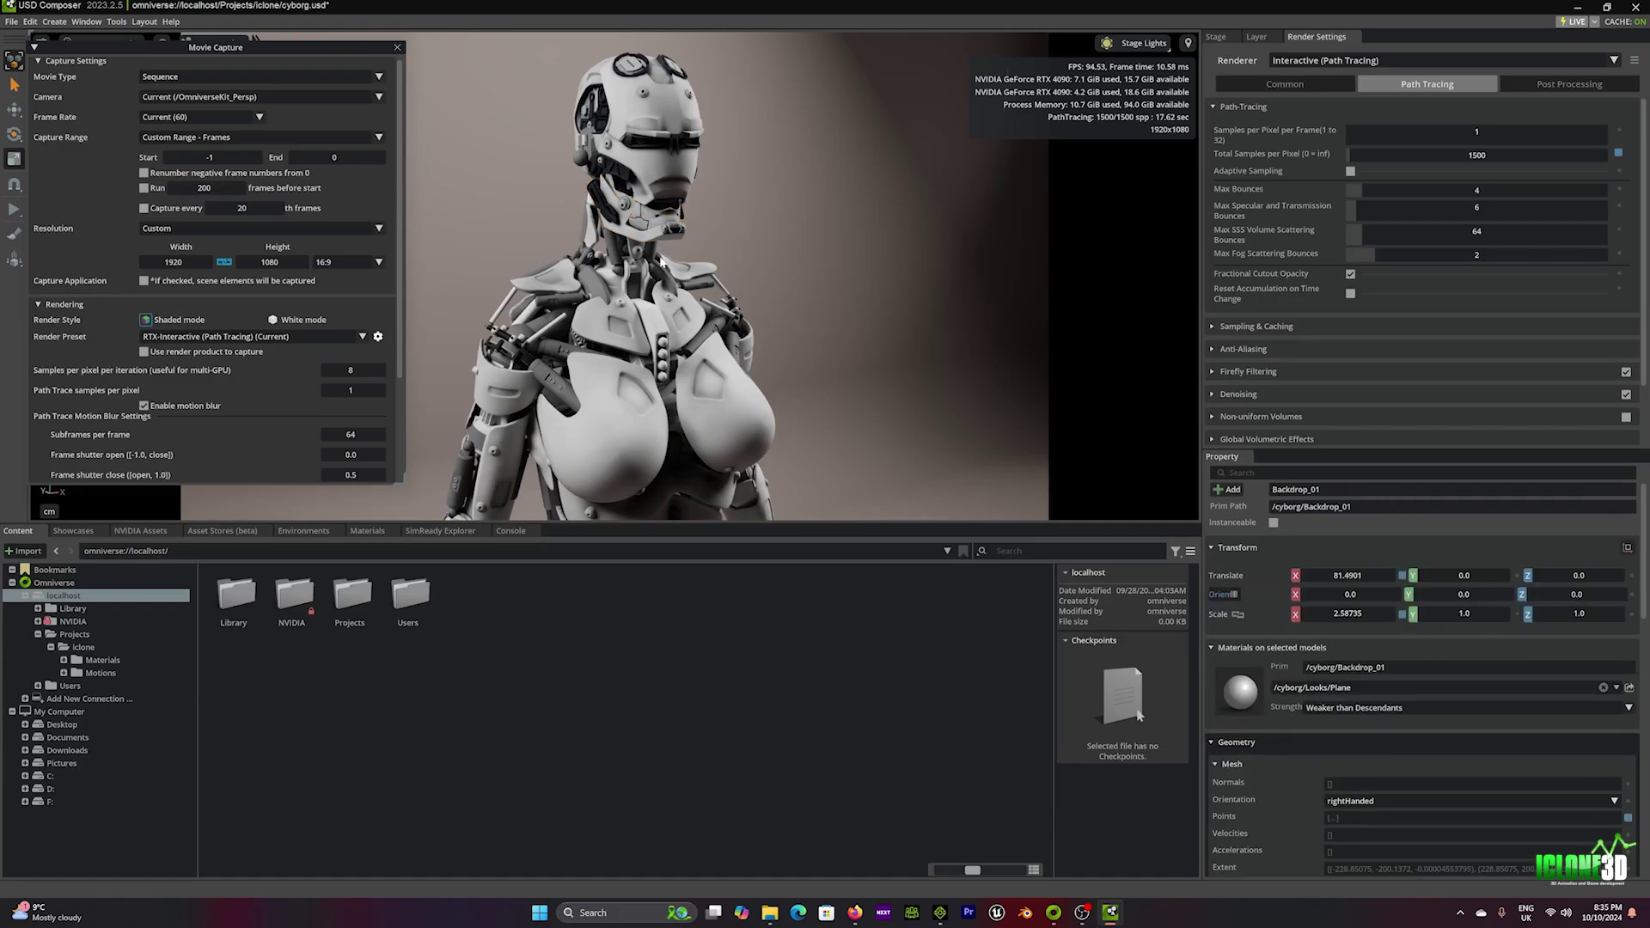
pyautogui.press('space')
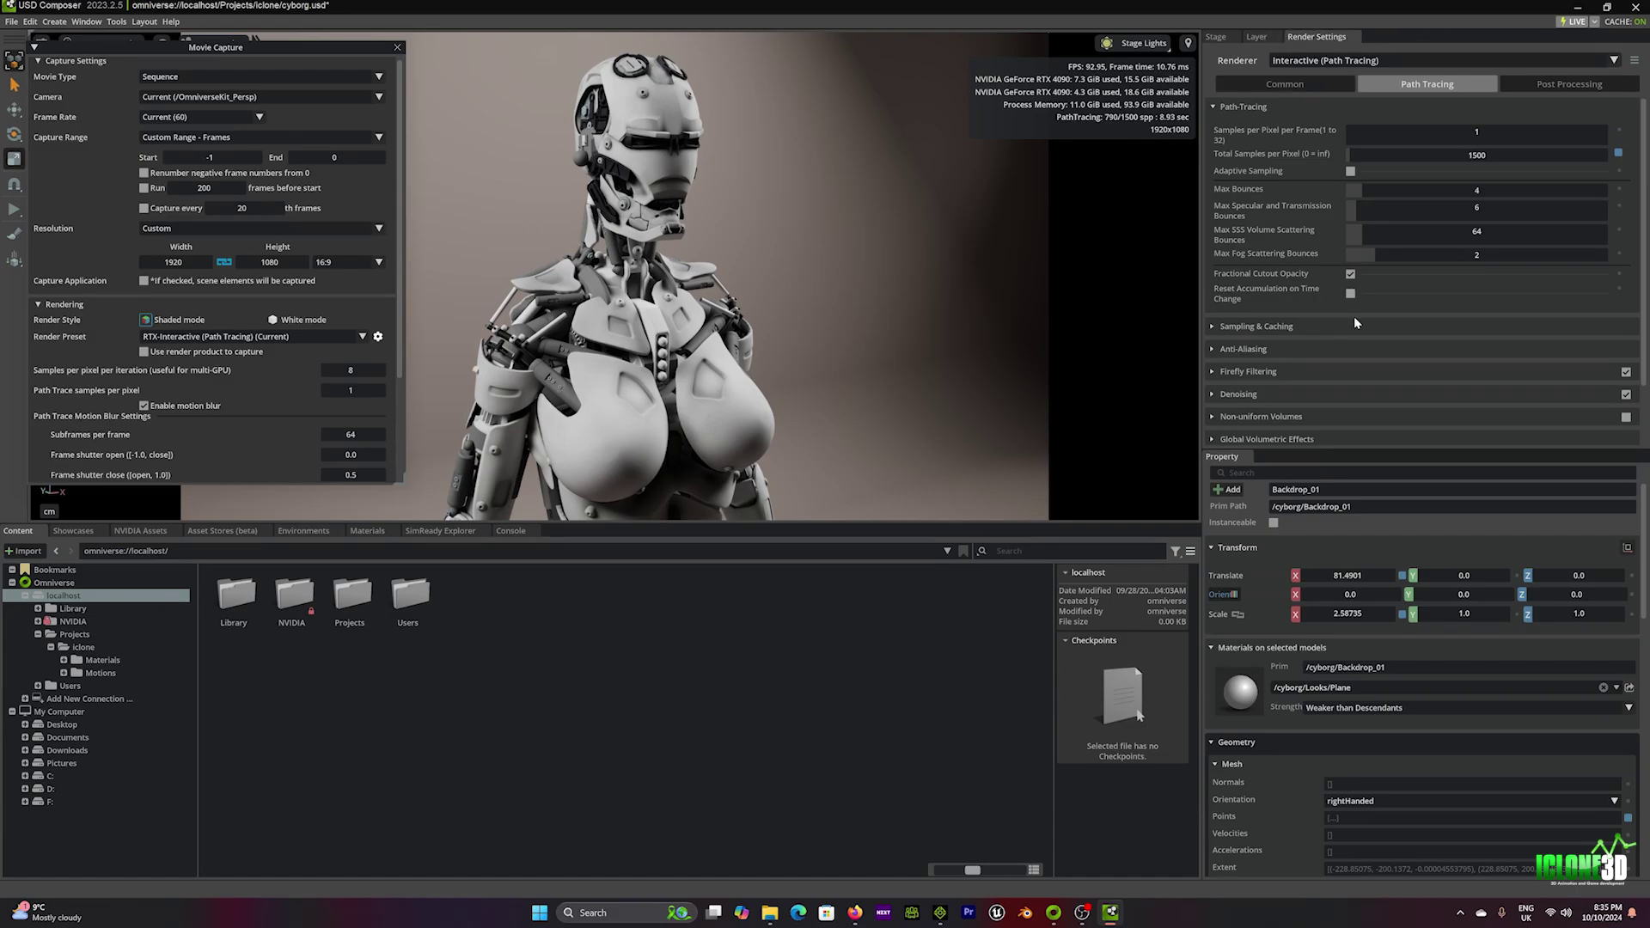
# Turn off Multi-GPU in Render Settings to render on a single GPU
pyautogui.scroll(-2, 1349, 316)
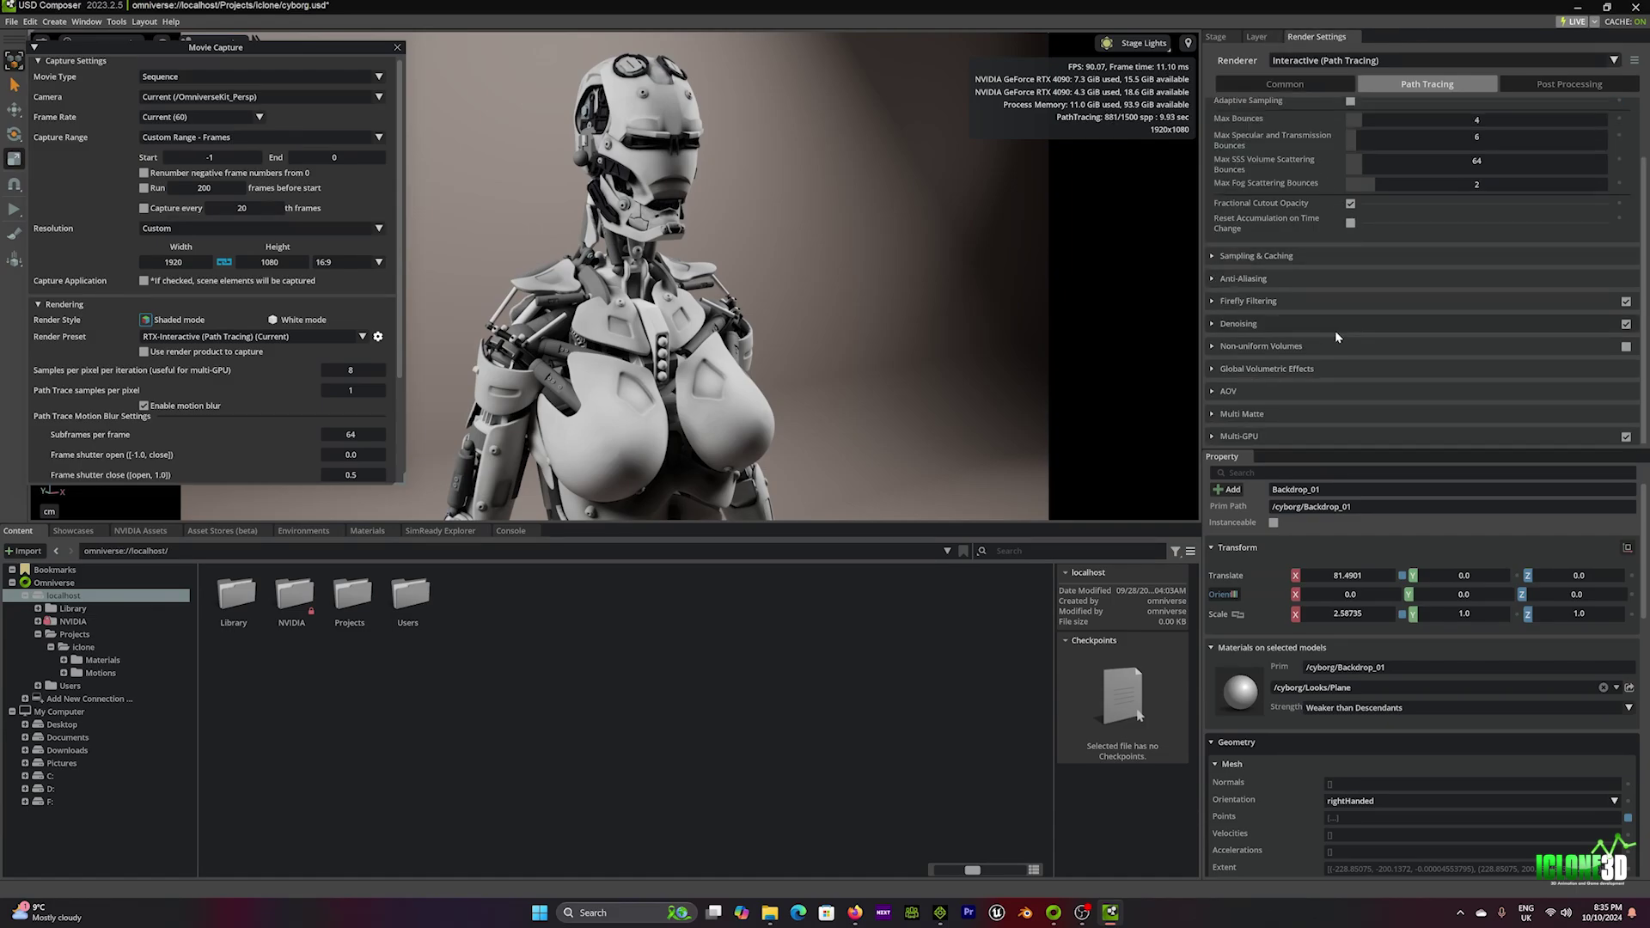
pyautogui.click(1625, 438)
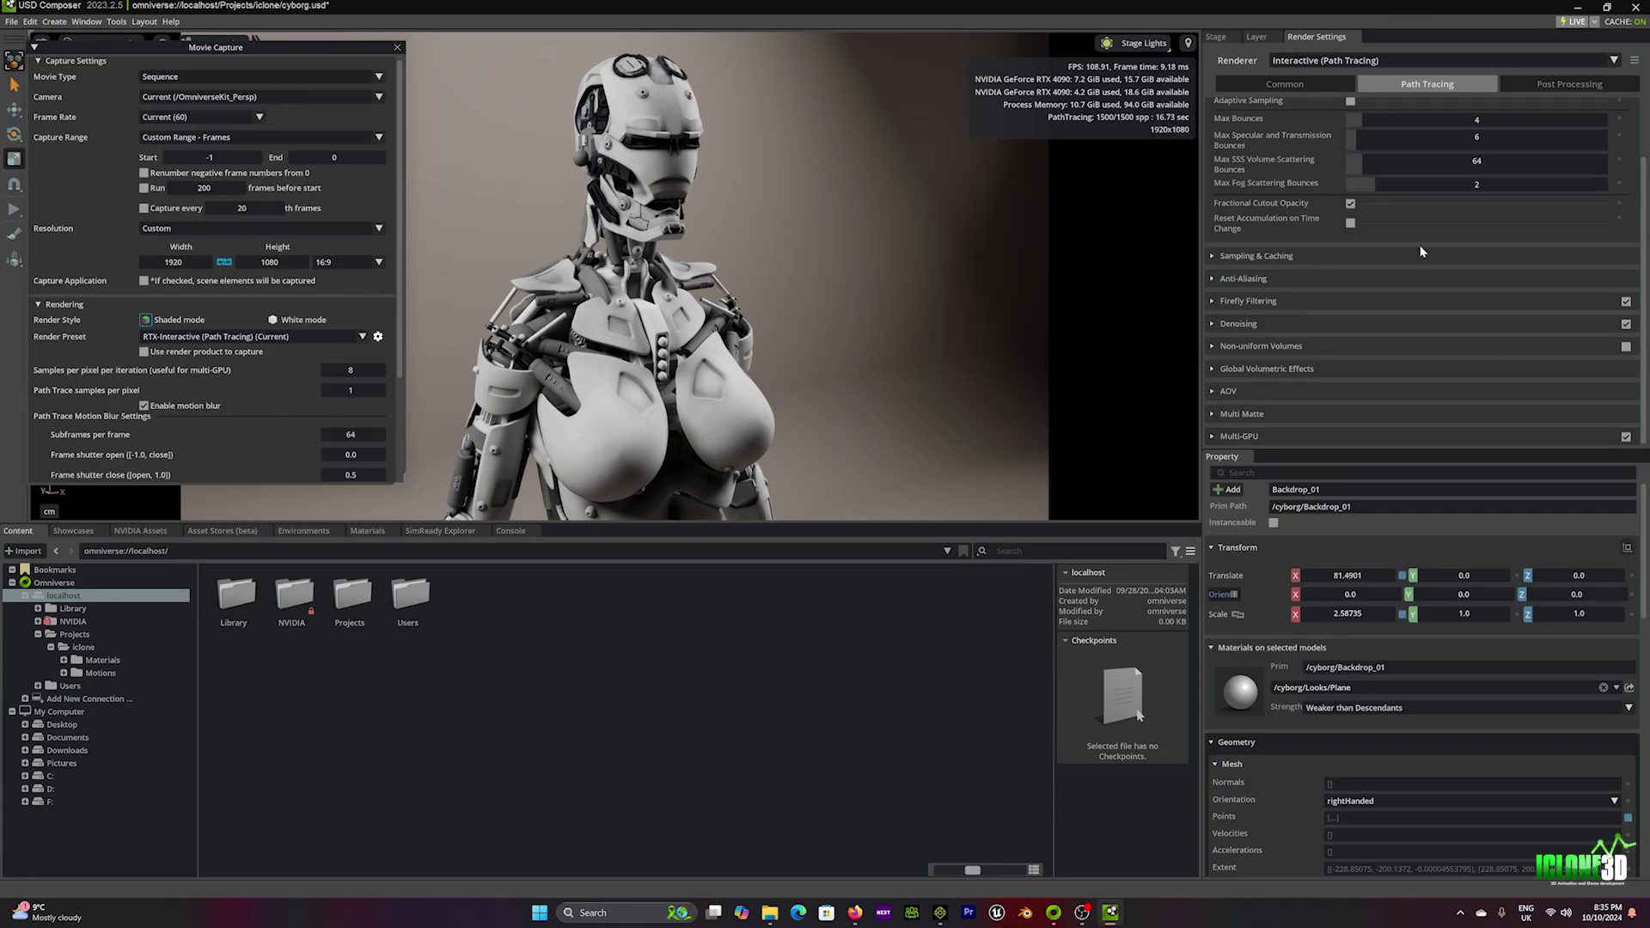
pyautogui.click(1626, 438)
# Re-enable Multi-GPU and set the capture's Path Trace samples per pixel to 1500
pyautogui.click(1626, 437)
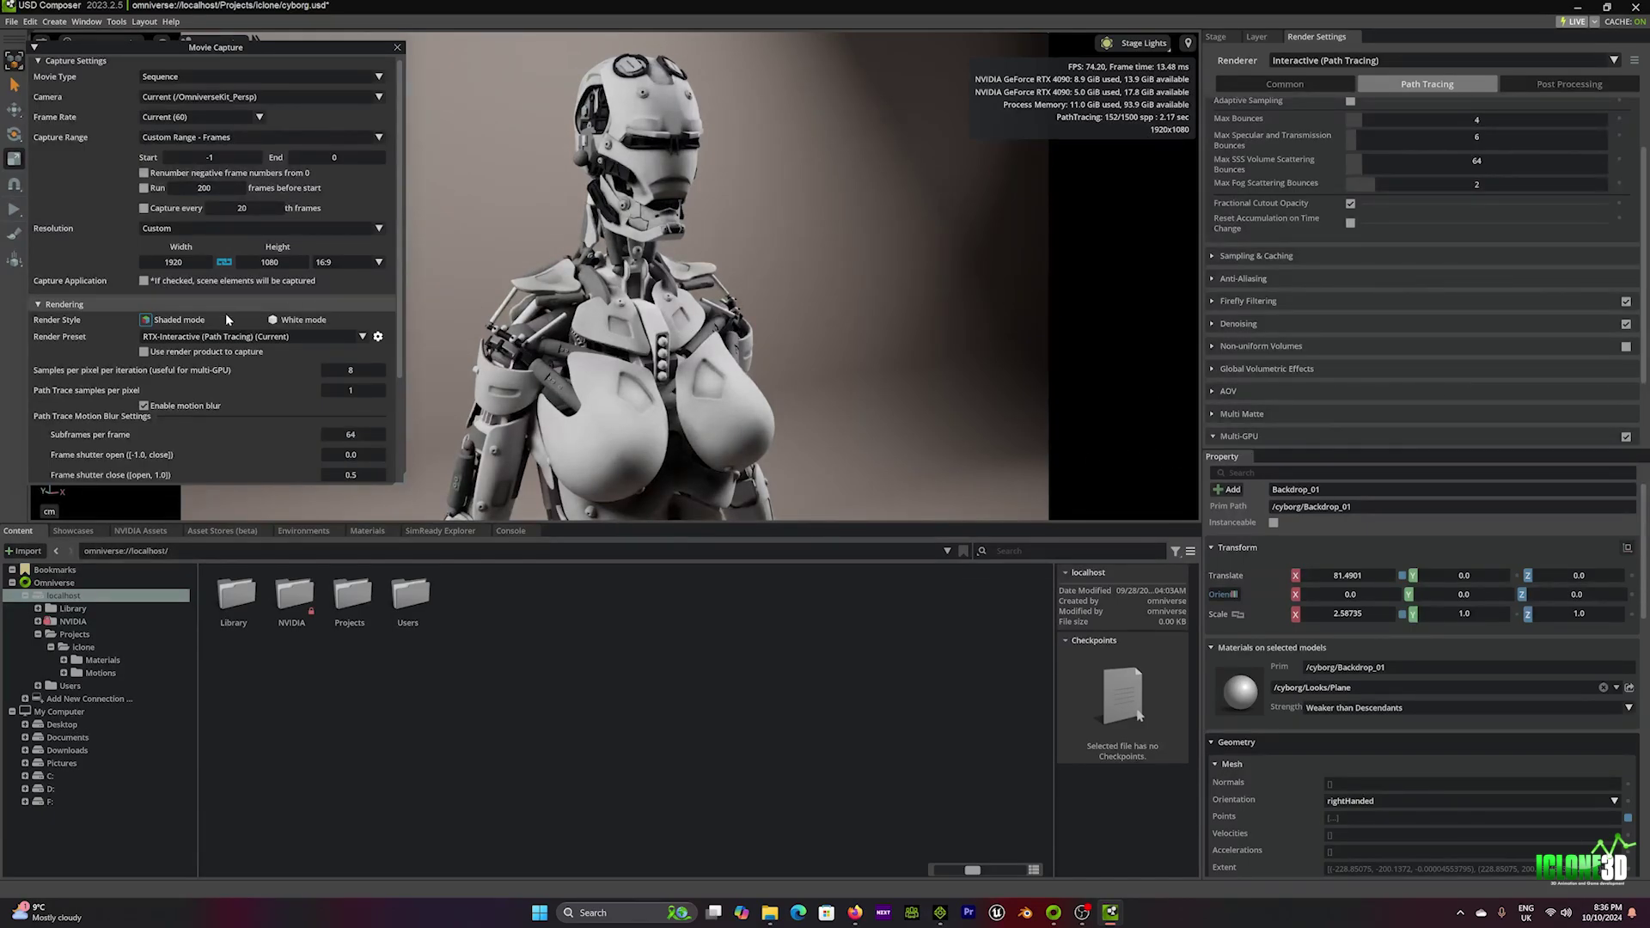
pyautogui.doubleClick(362, 391)
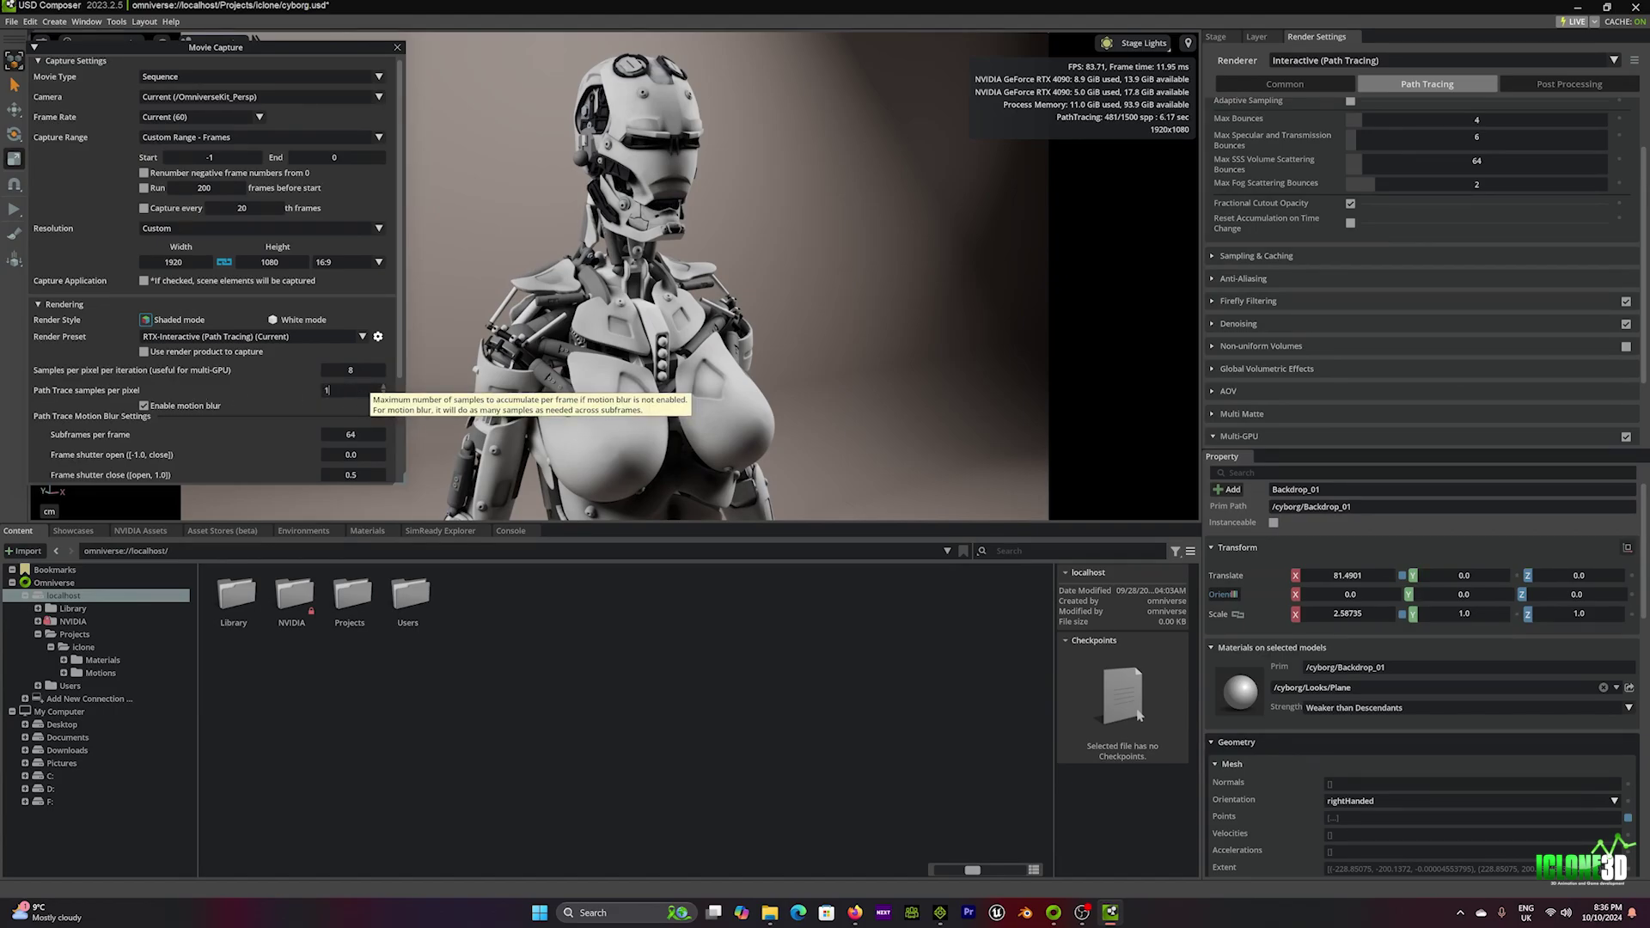
pyautogui.write('500')
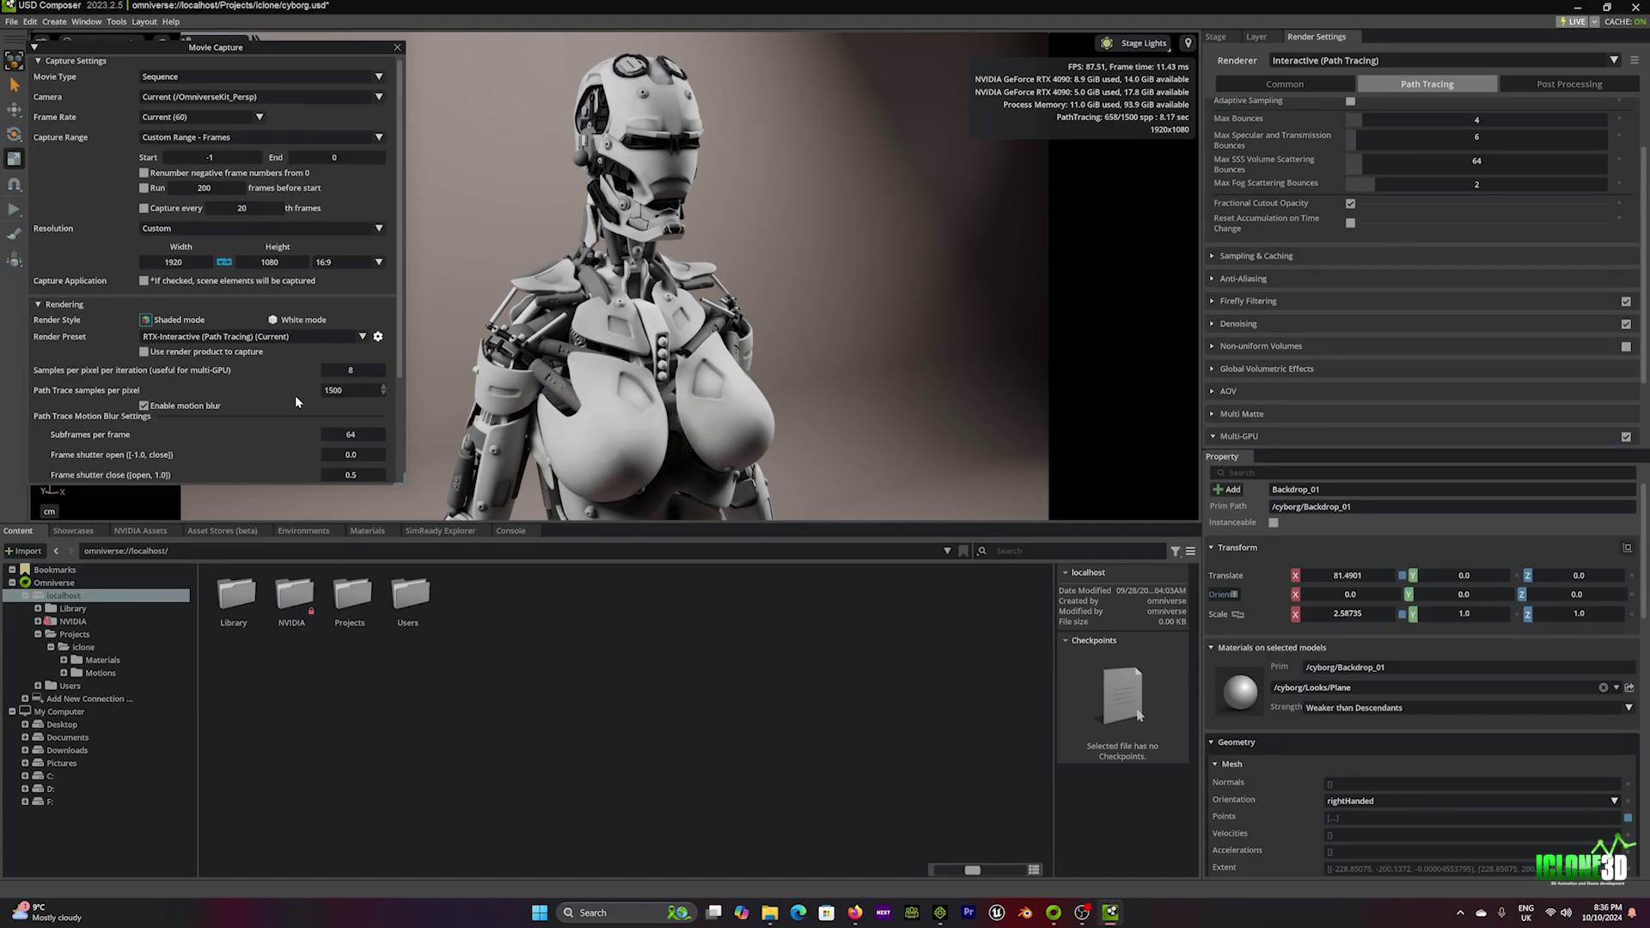
pyautogui.press('Return')
# Capture the current frame as an image
pyautogui.scroll(-3, 289, 394)
pyautogui.scroll(-1, 289, 374)
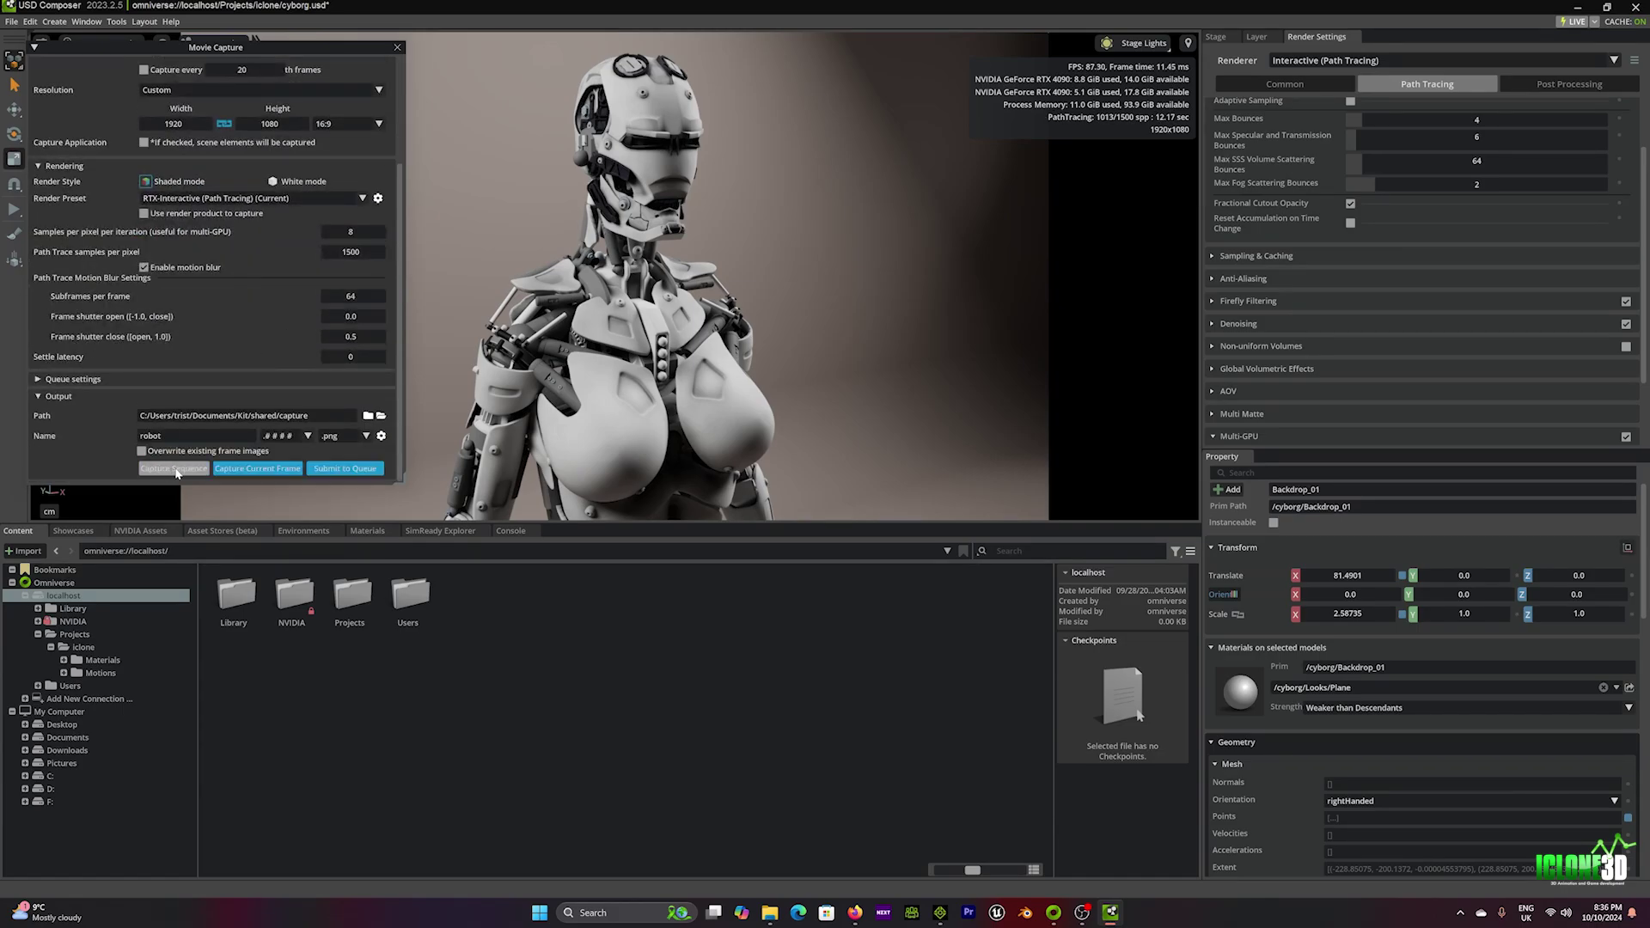
pyautogui.click(253, 472)
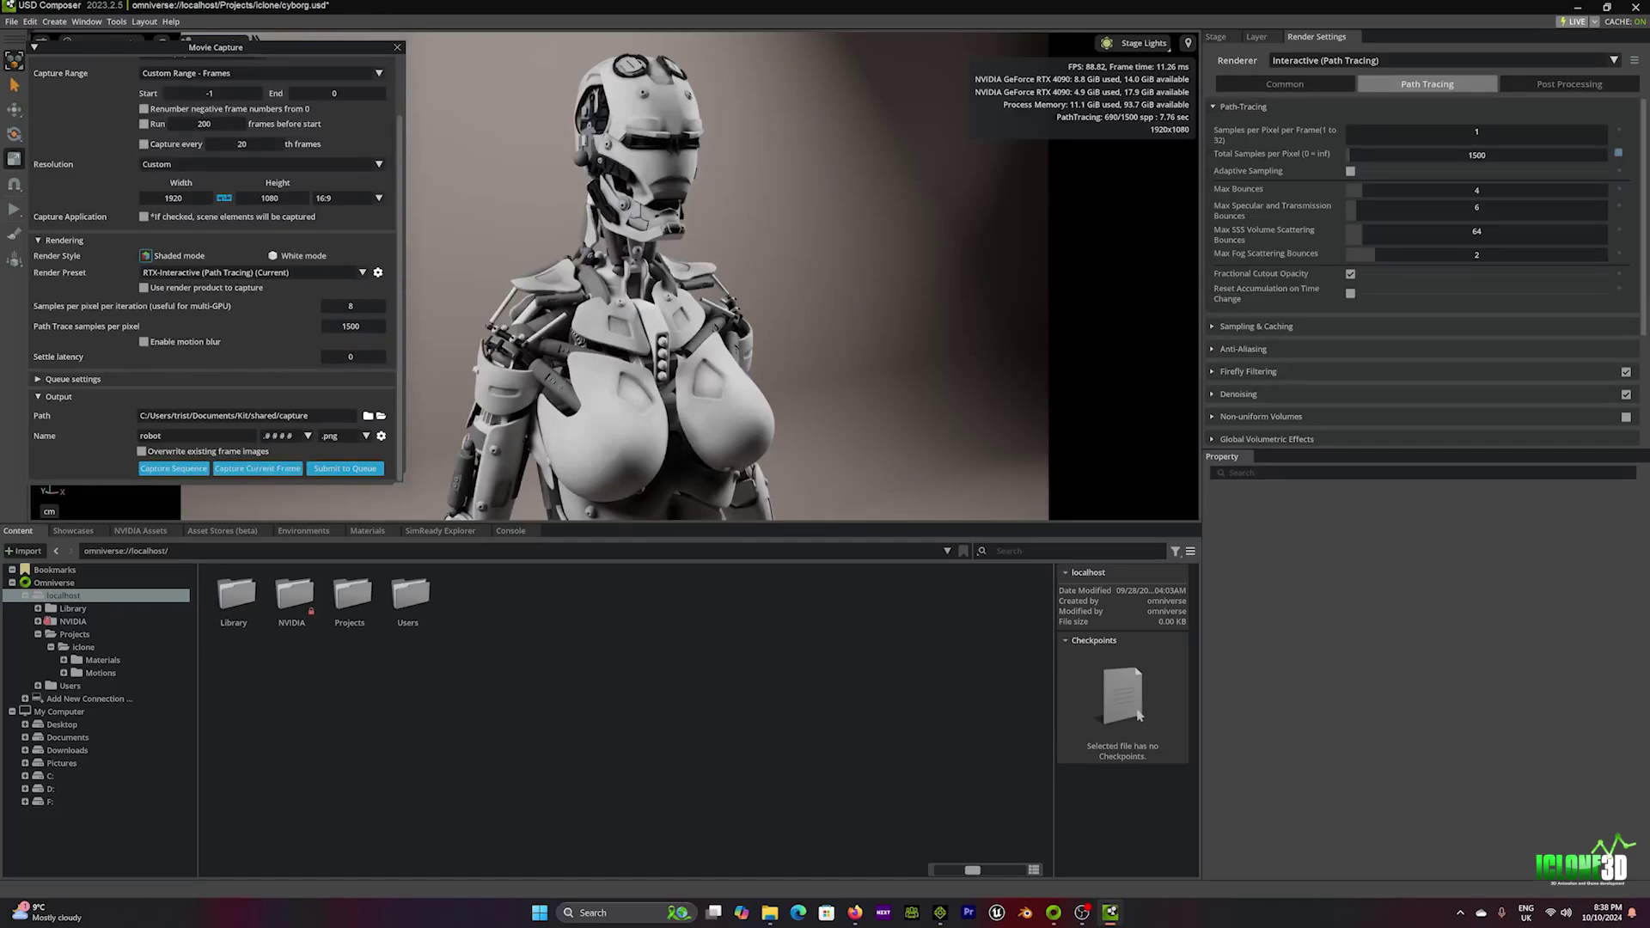
# Copy the capture output folder path from Movie Capture
pyautogui.click(368, 416)
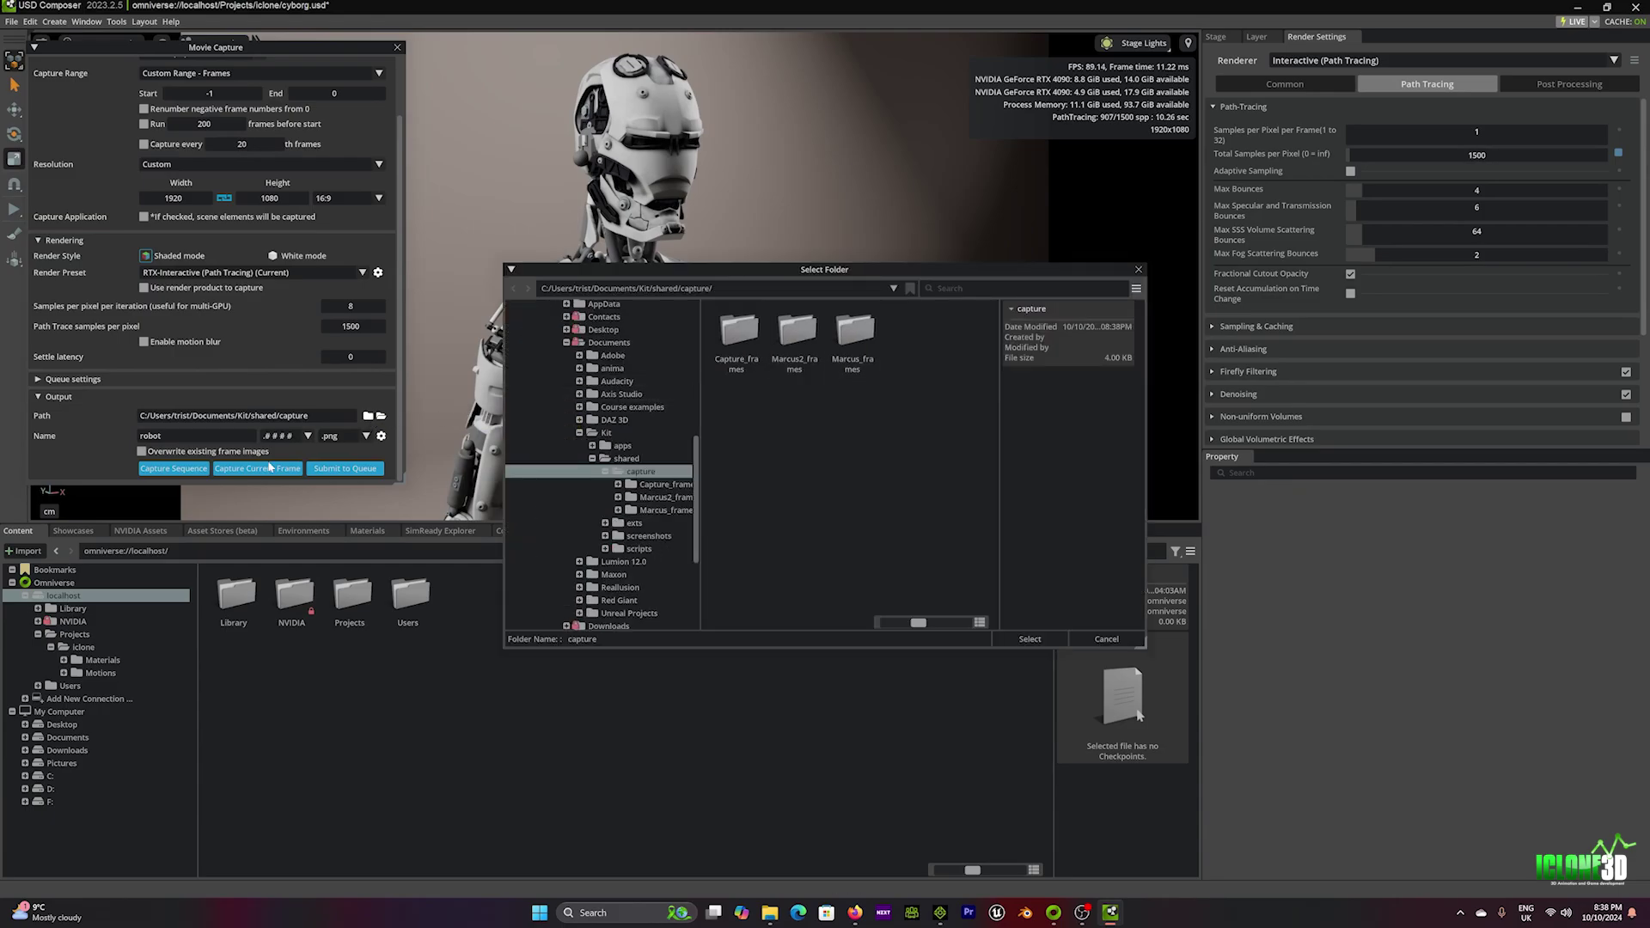
pyautogui.click(224, 416)
pyautogui.hotkey('ctrl', 'c')
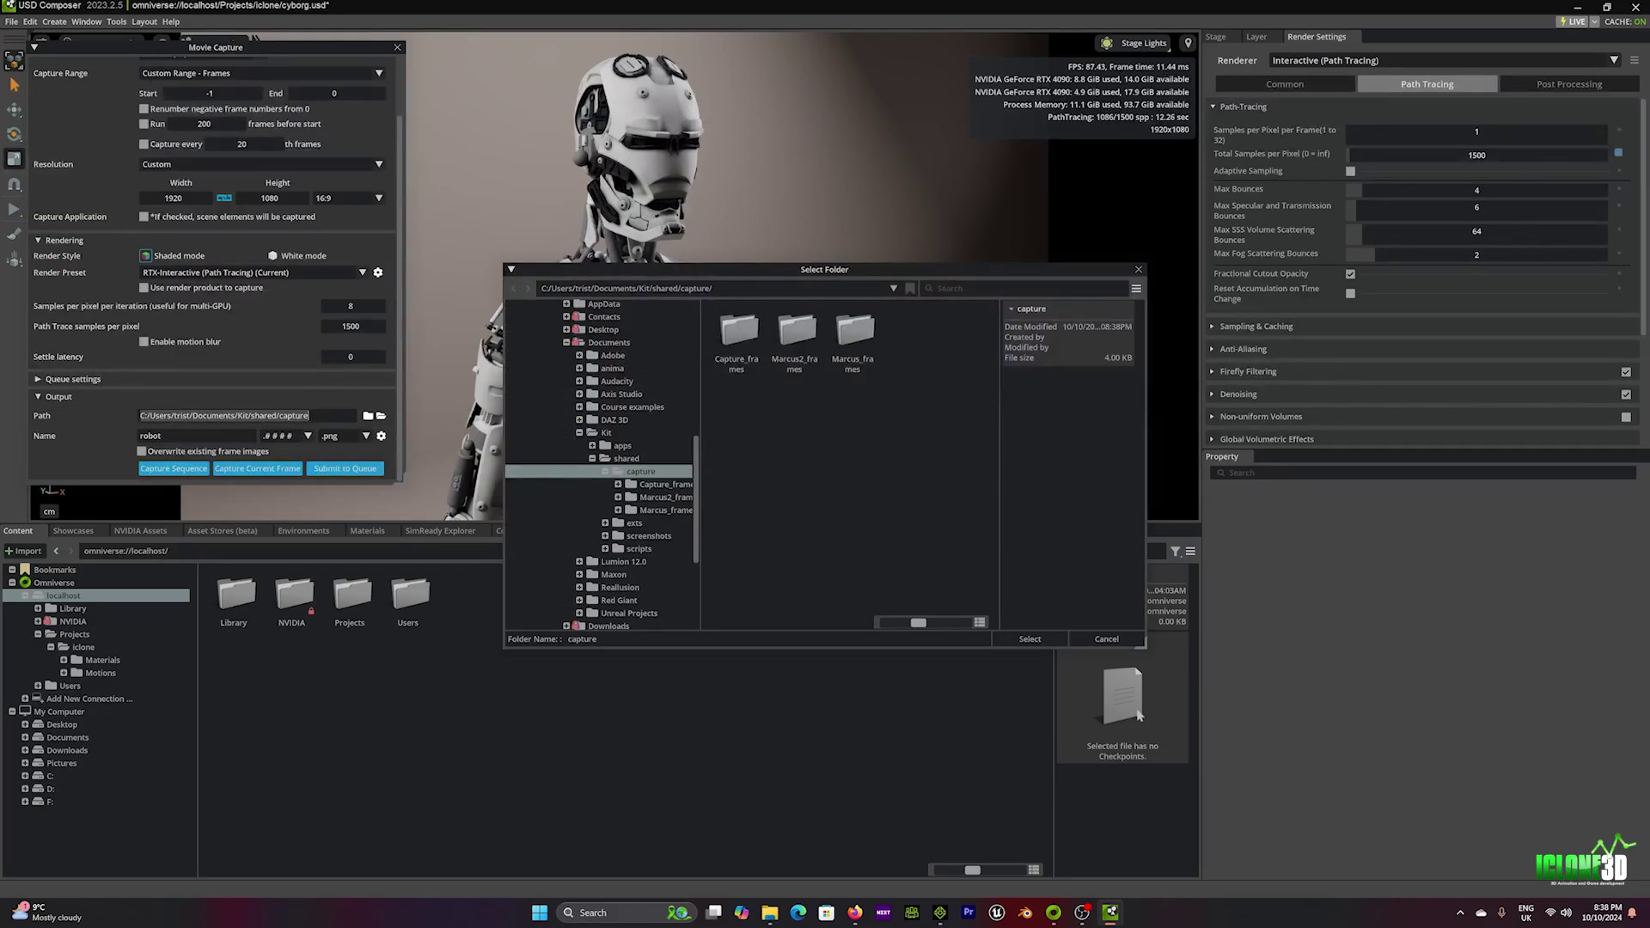
pyautogui.click(1139, 269)
# Go to the capture folder in File Explorer and open robot1.png
pyautogui.moveTo(770, 915)
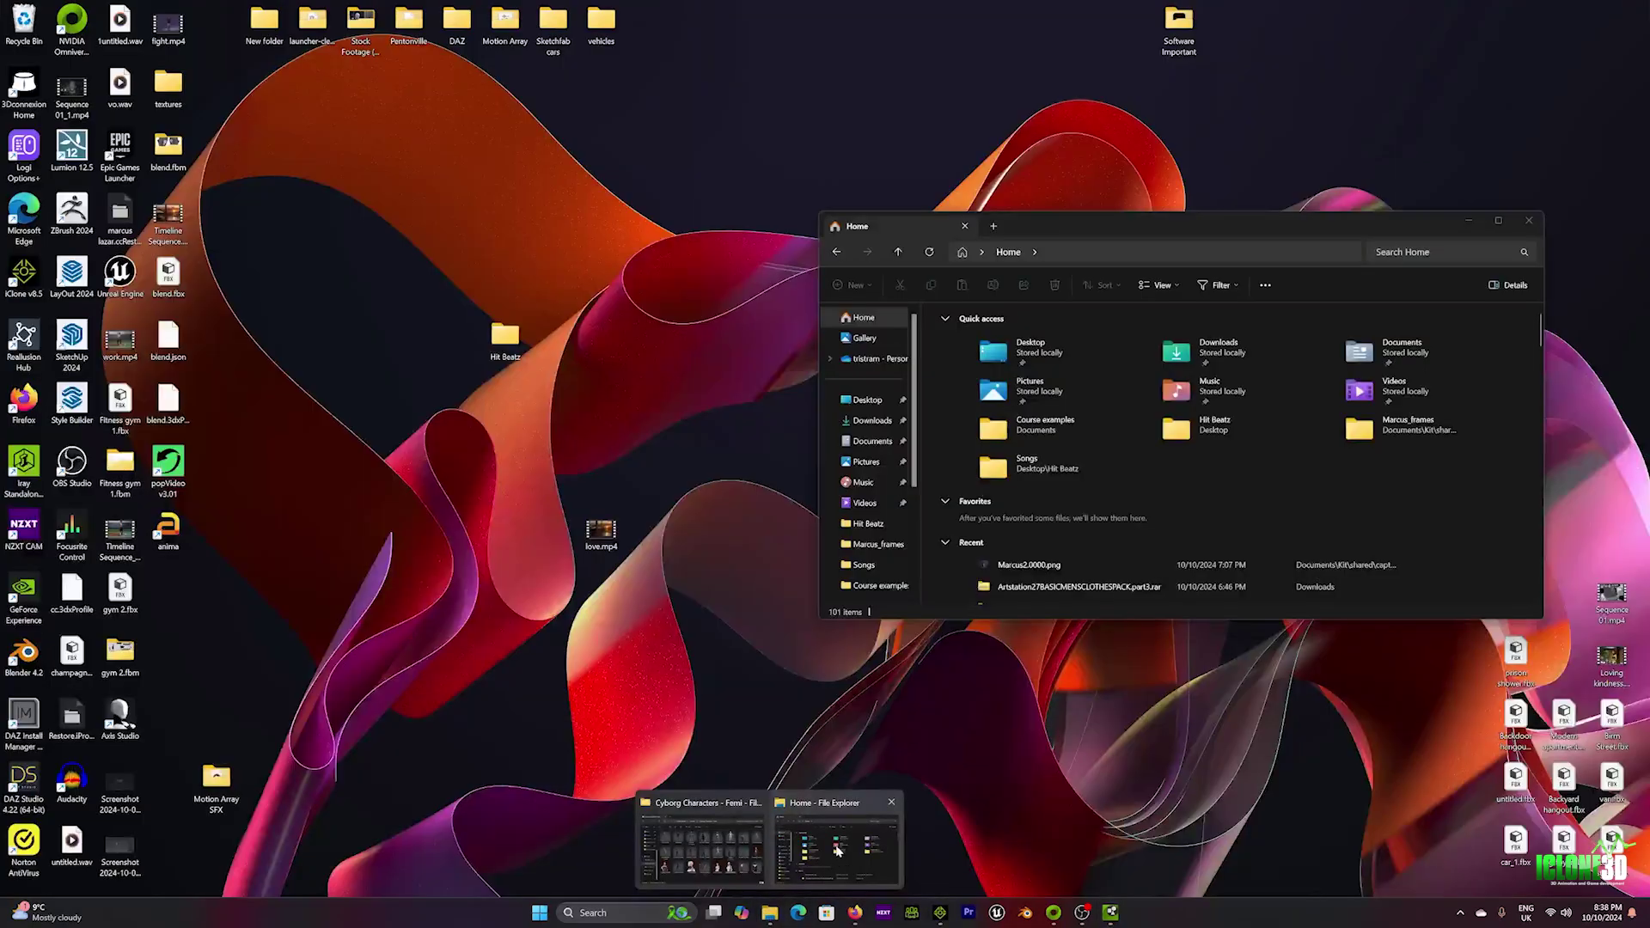
pyautogui.click(835, 857)
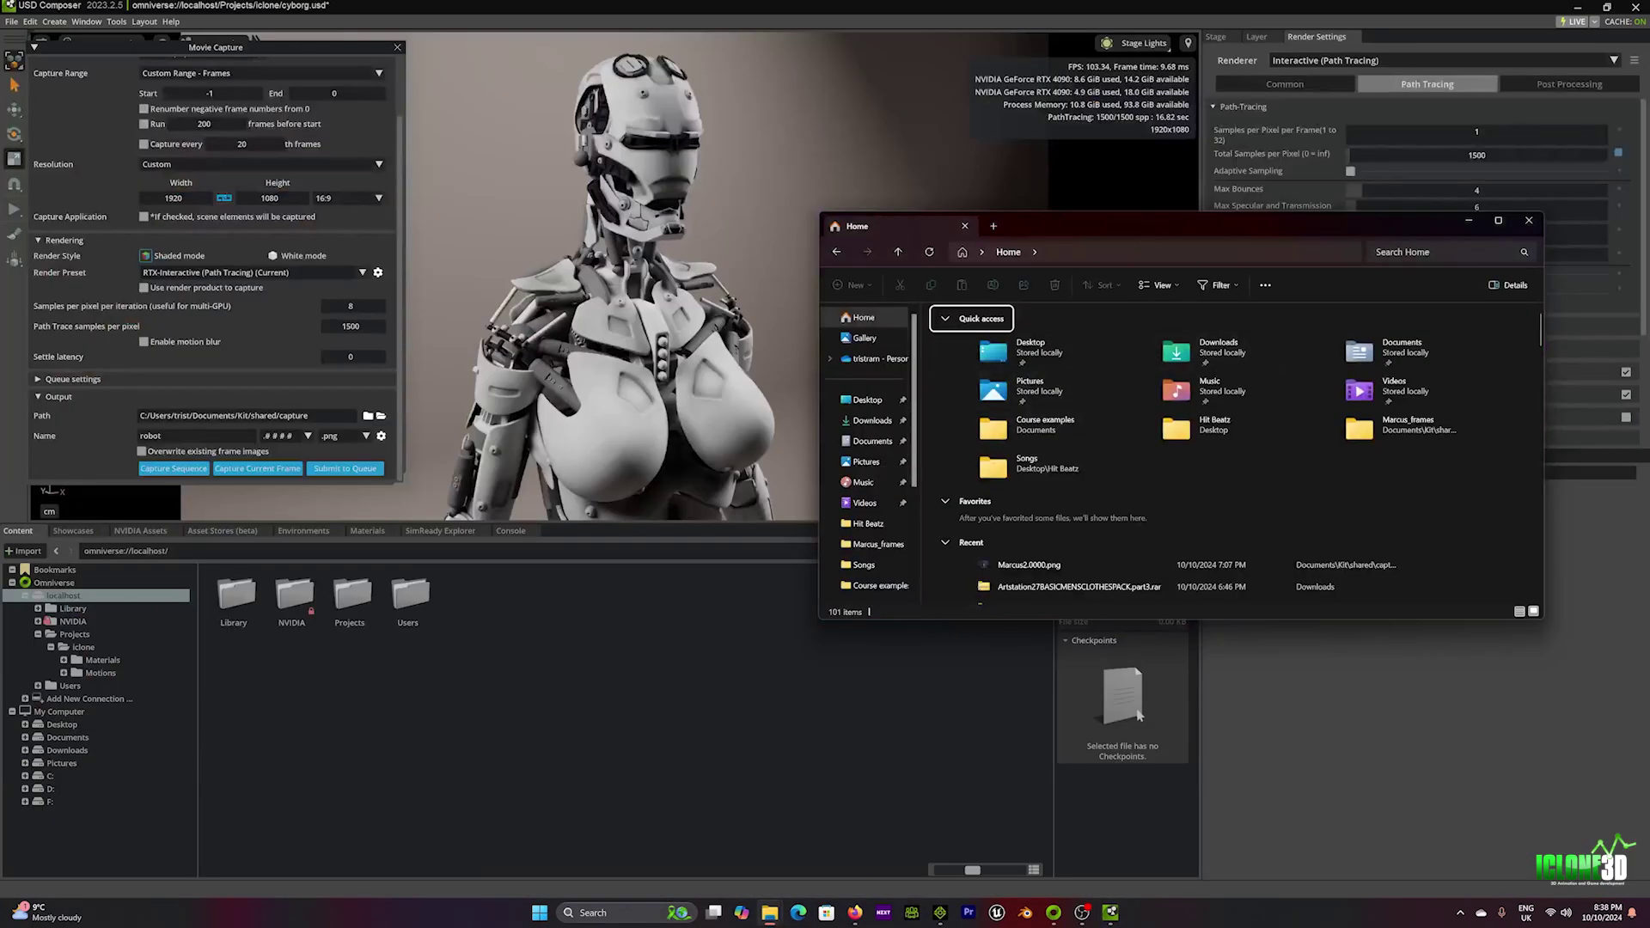
pyautogui.click(1201, 253)
pyautogui.hotkey('ctrl', 'v')
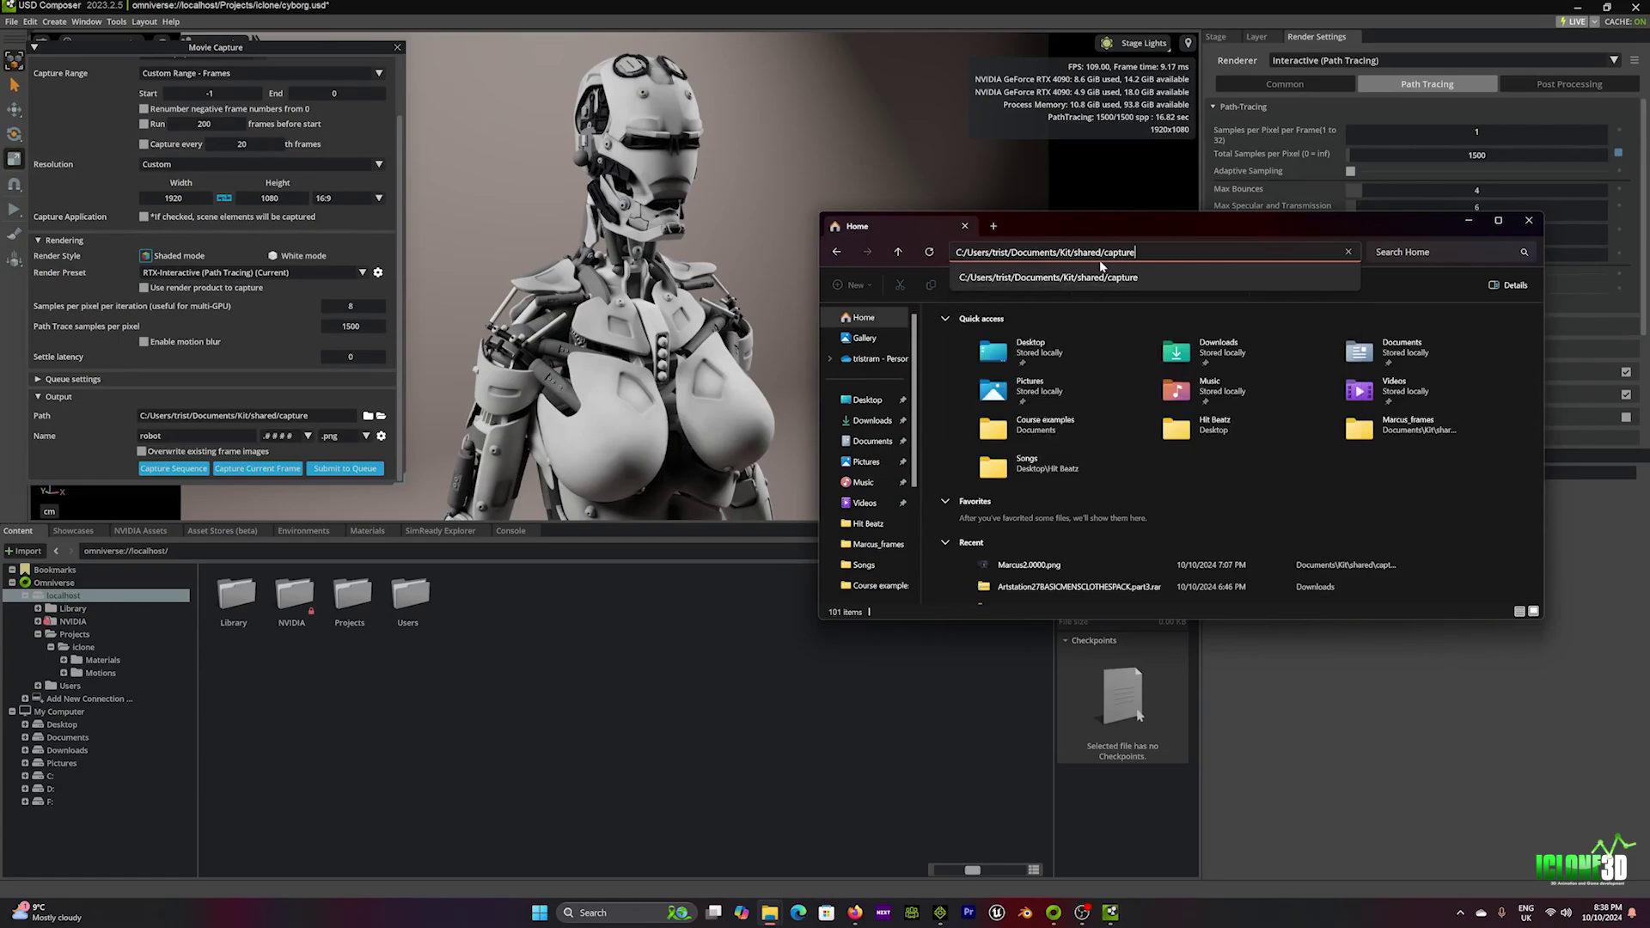
pyautogui.press('Return')
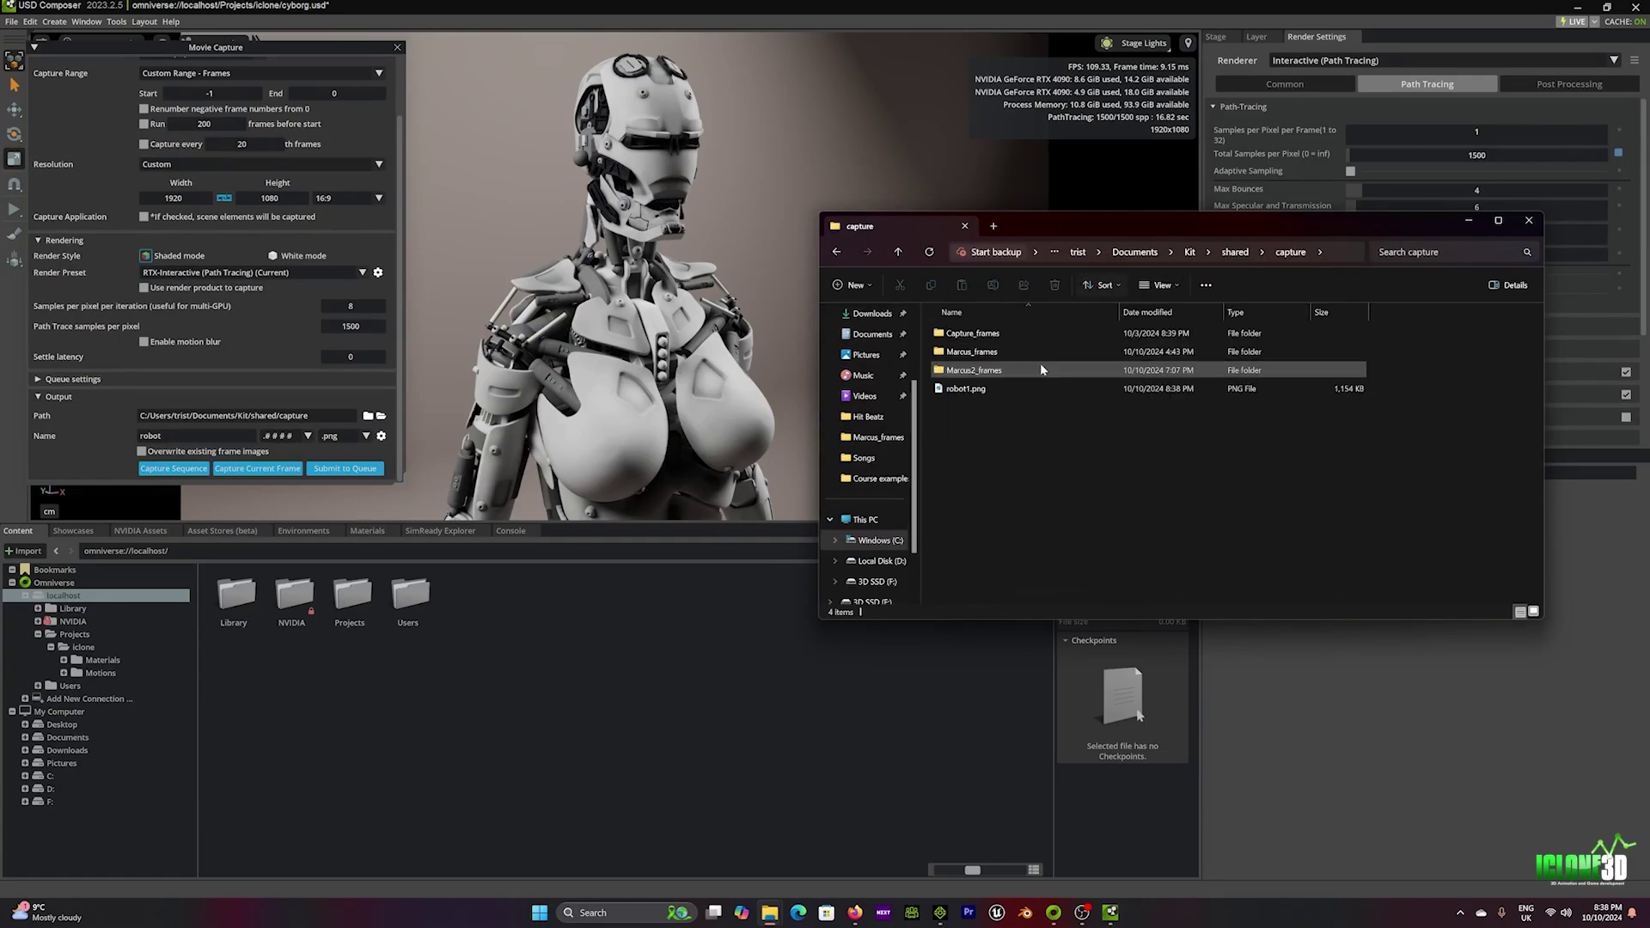
pyautogui.click(967, 388)
pyautogui.doubleClick(967, 388)
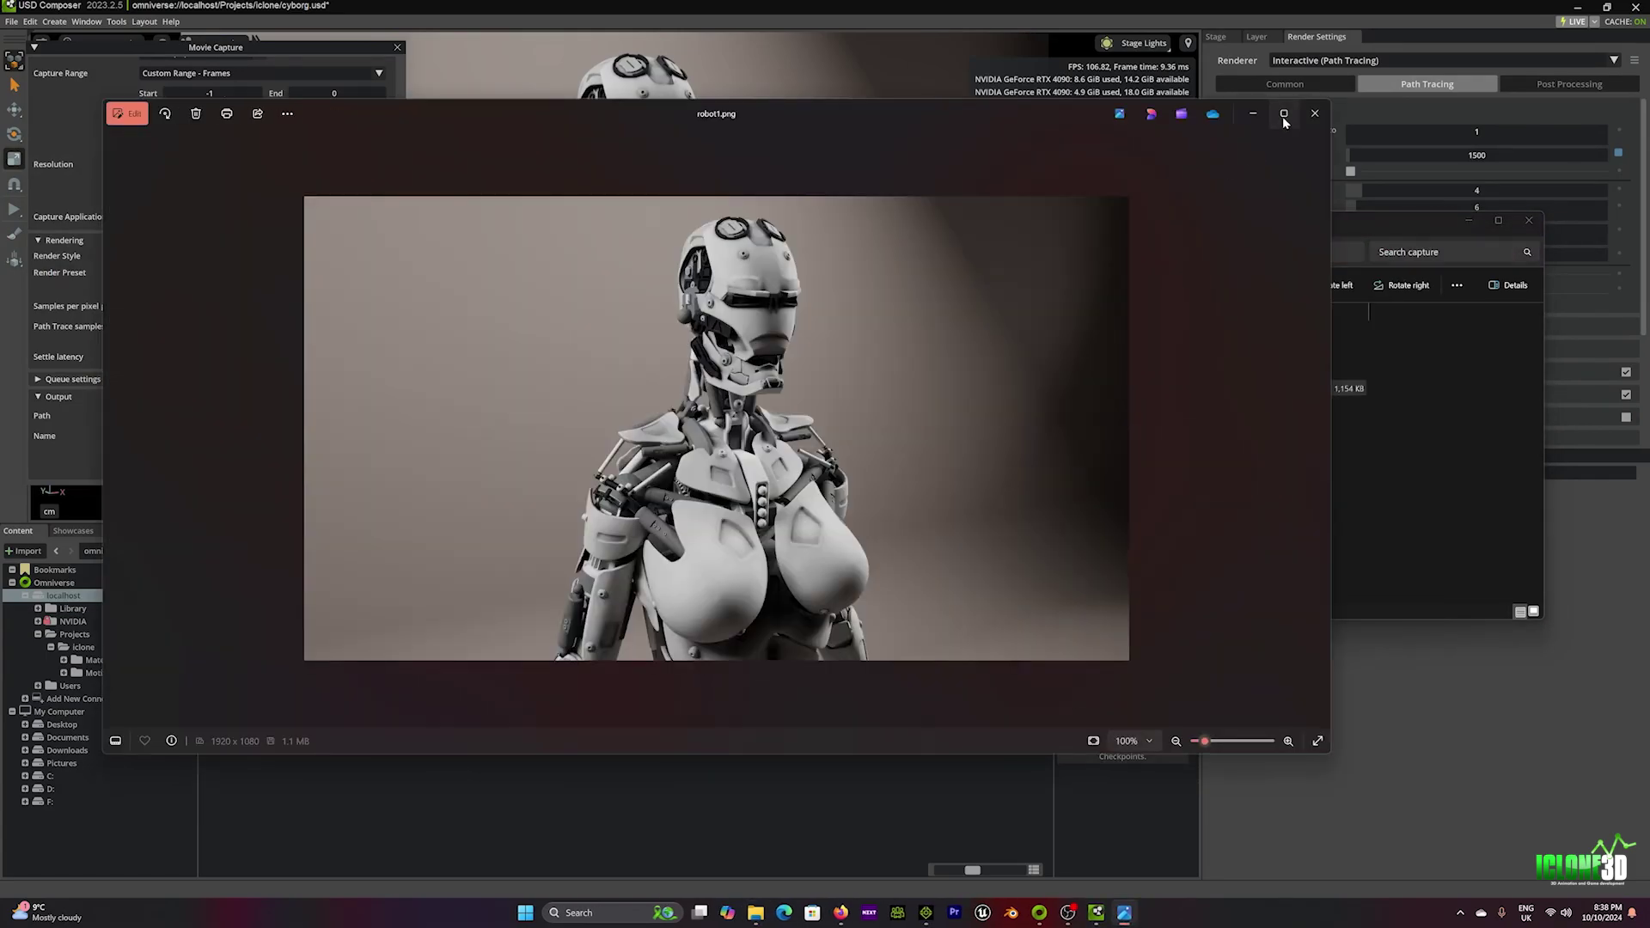
# Zoom into the robot1.png render in Photos for close inspection
pyautogui.scroll(5, 1028, 441)
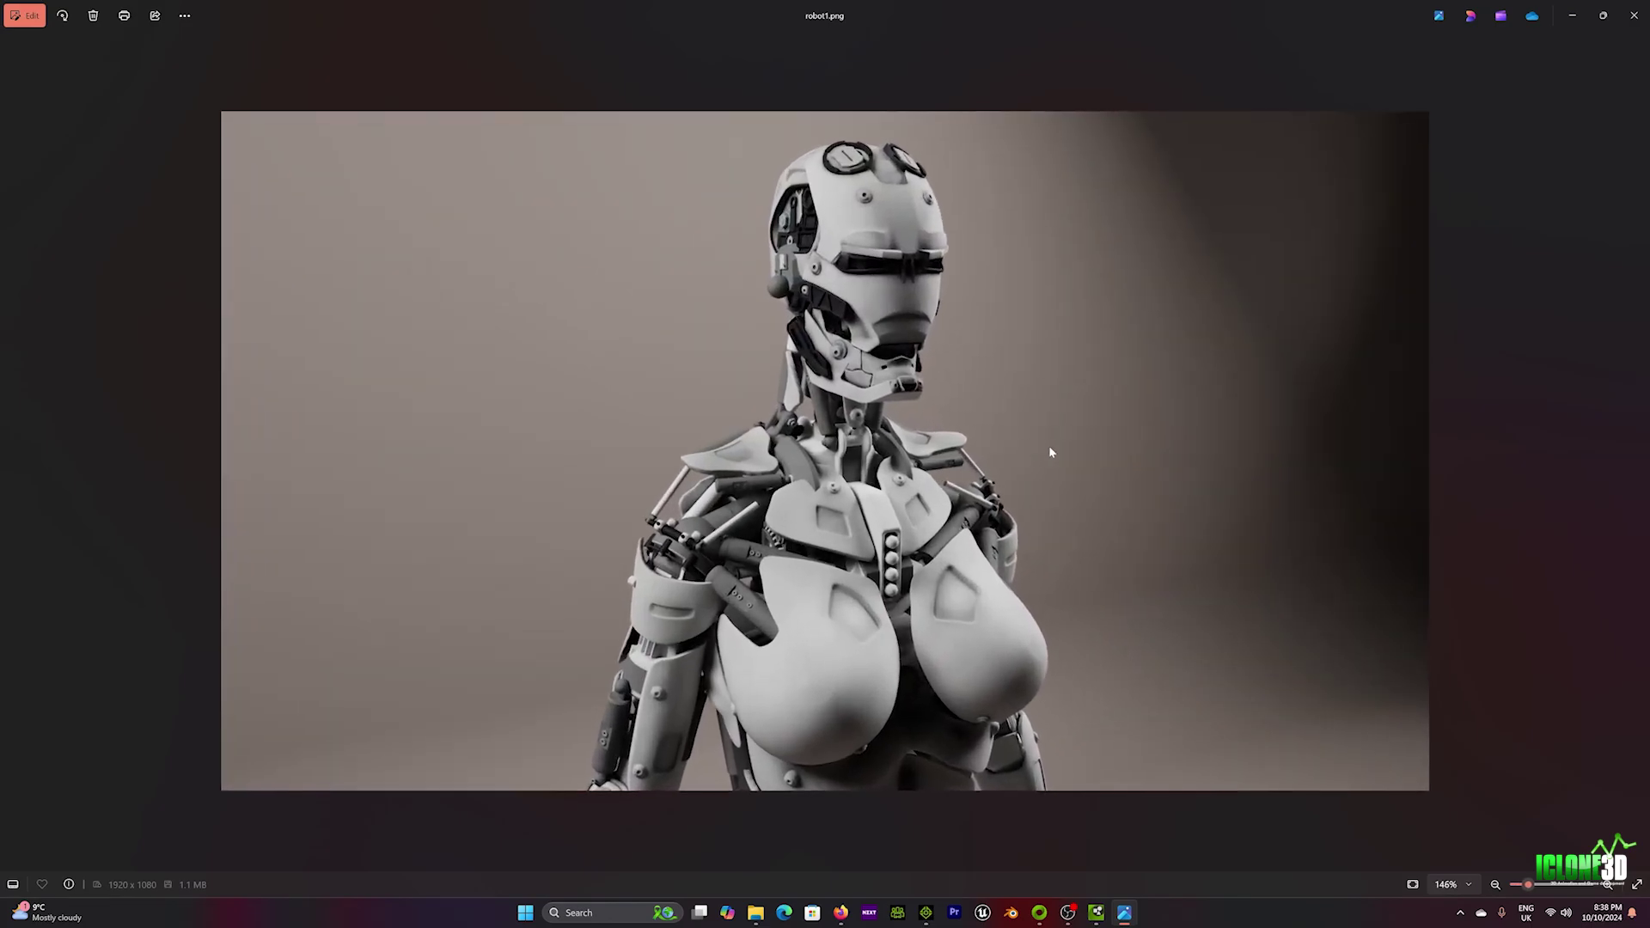